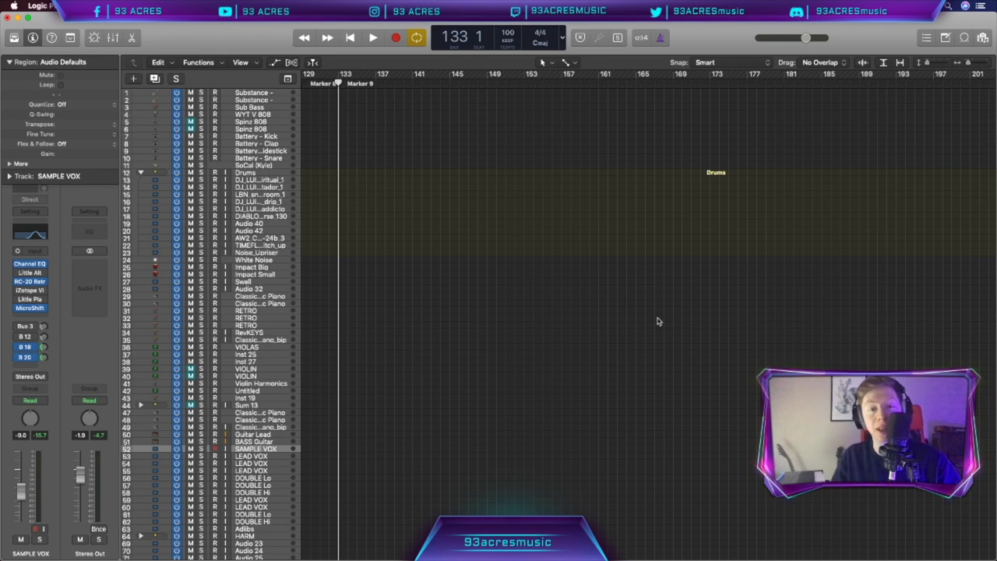
# Show the global tracks and rename the marker at bar 133 as LEVEL OF CONCERN
pyautogui.hscroll(1, 656, 320)
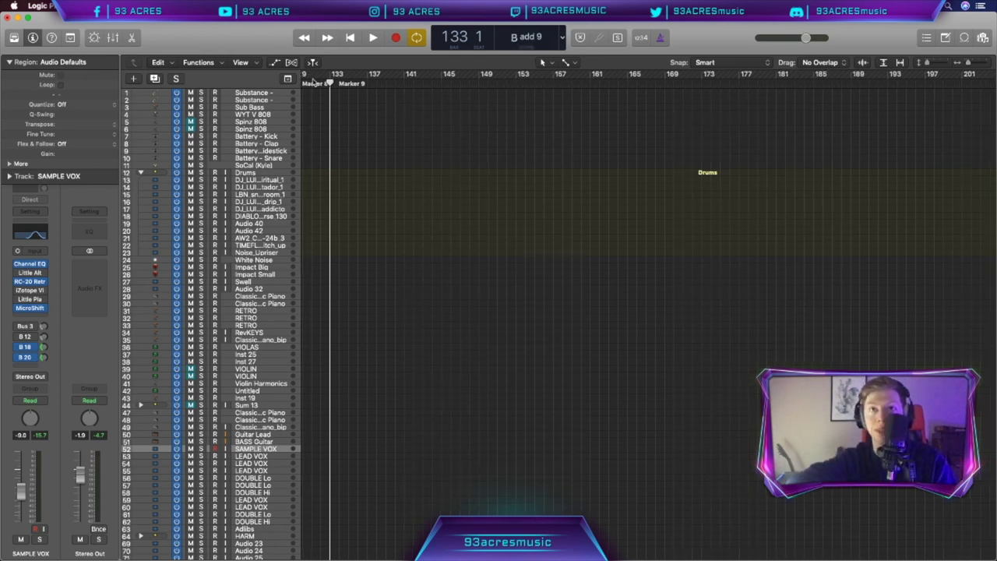
pyautogui.press('g')
pyautogui.doubleClick(352, 107)
pyautogui.write('LEVEL OF ')
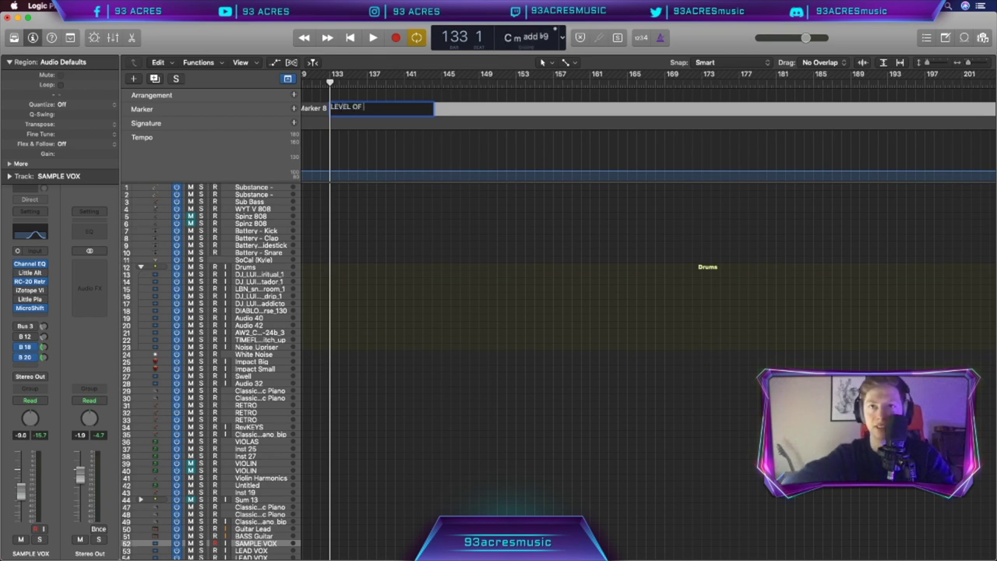
pyautogui.write('CONCERN')
pyautogui.press('Return')
# Colour the LEVEL OF CONCERN marker orange-red and hide the global tracks
pyautogui.hotkey('alt', 'c')
pyautogui.hscroll(3, 385, 250)
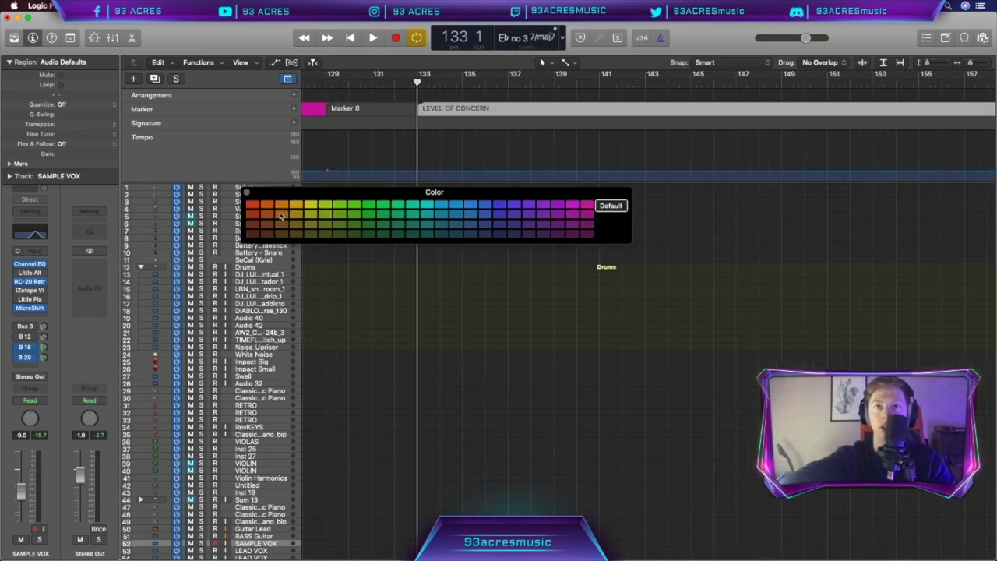
pyautogui.click(281, 215)
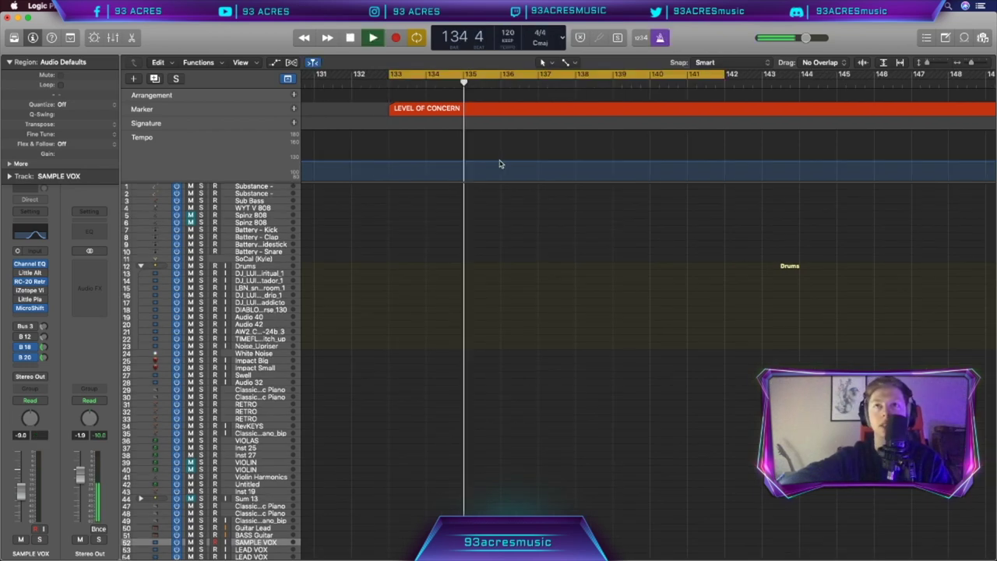
pyautogui.hscroll(-5, 505, 214)
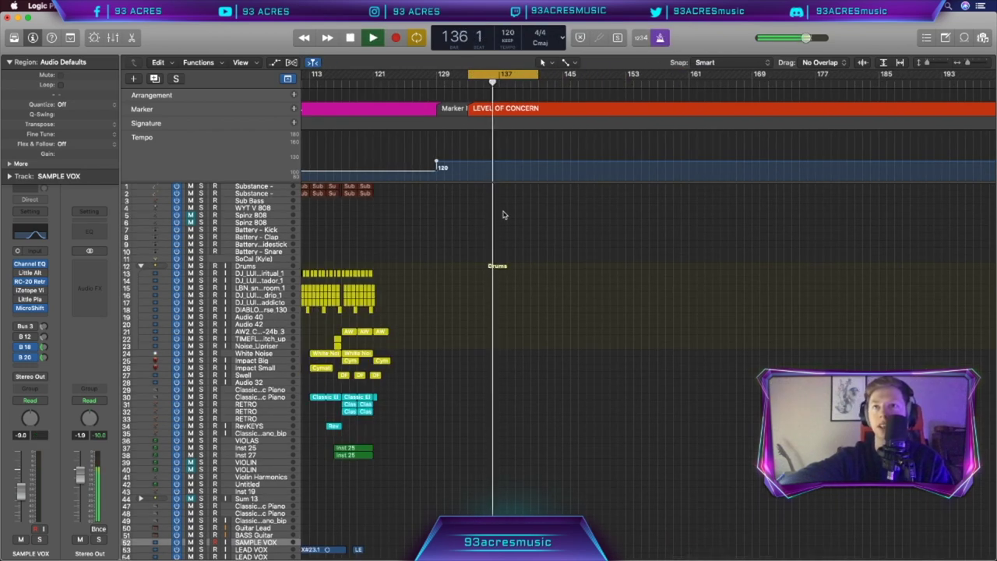
pyautogui.click(288, 79)
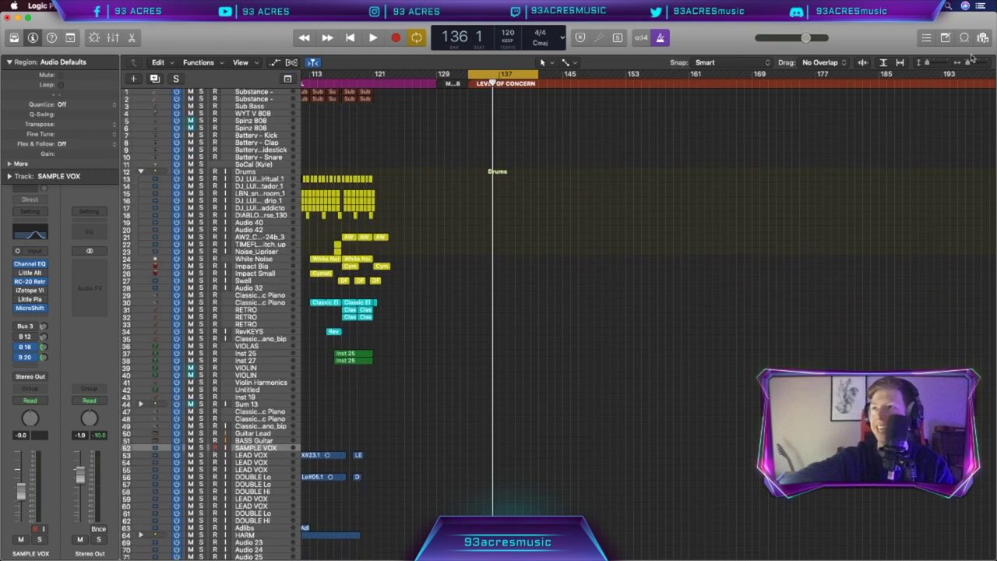
# Update the project notes to key G, progressions vi-V-IV and IV-V-vi, and chords Em-D-C and C/A-D/B-Em
pyautogui.click(946, 37)
pyautogui.click(823, 106)
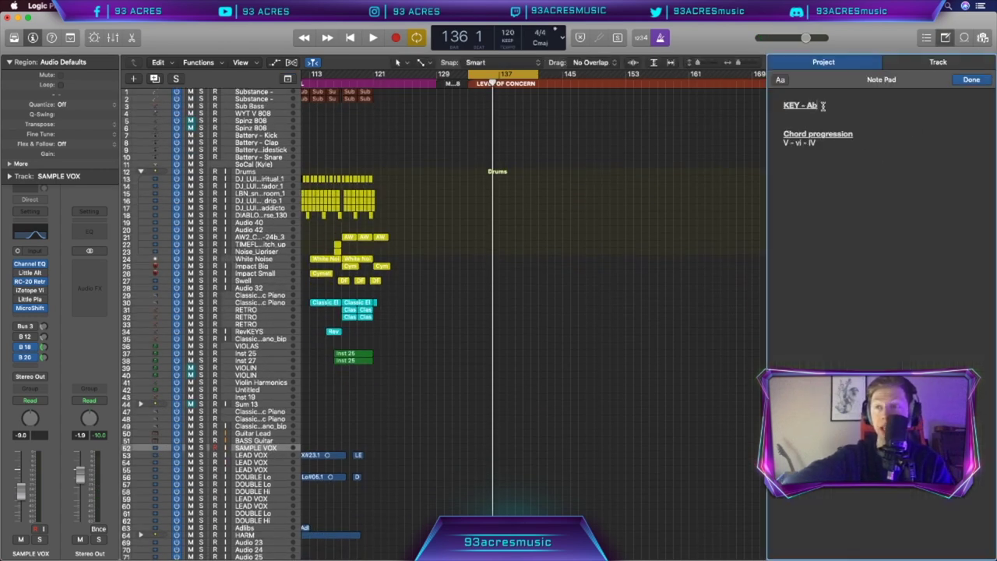
pyautogui.press('BackSpace')
pyautogui.press('BackSpace')
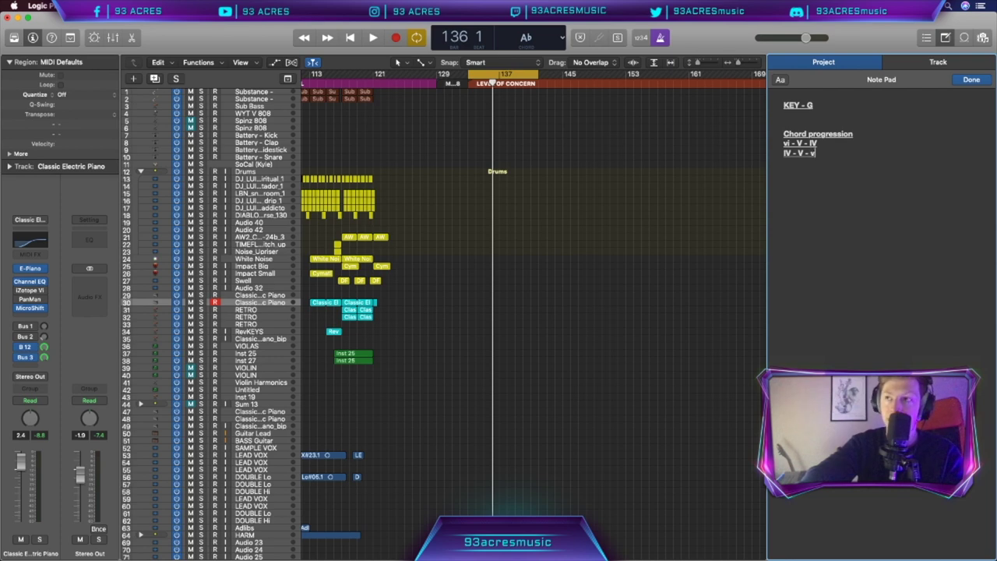
pyautogui.write('i')
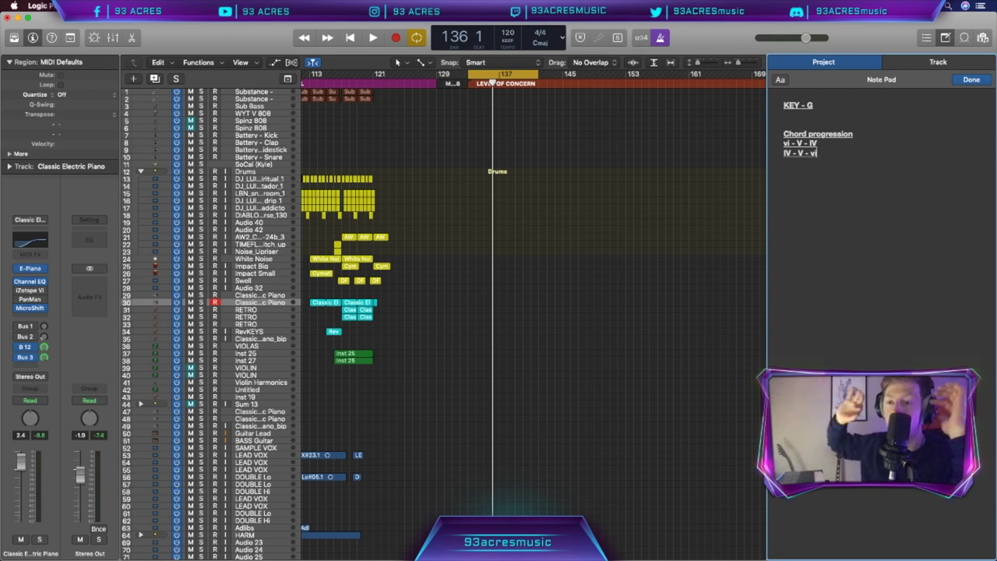
pyautogui.write('Em - D - C C/A - D/B - Em')
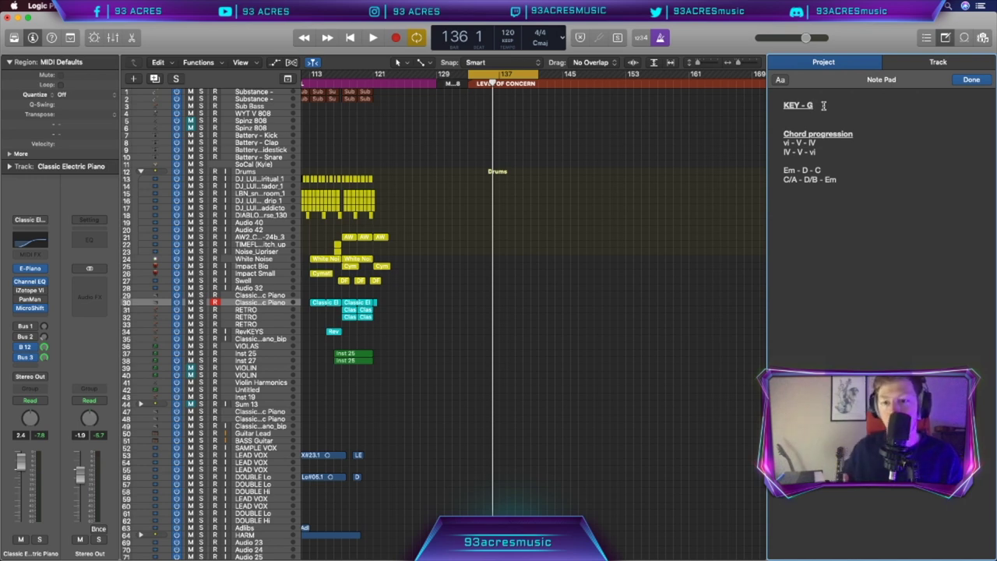
pyautogui.press('alt+super+p')
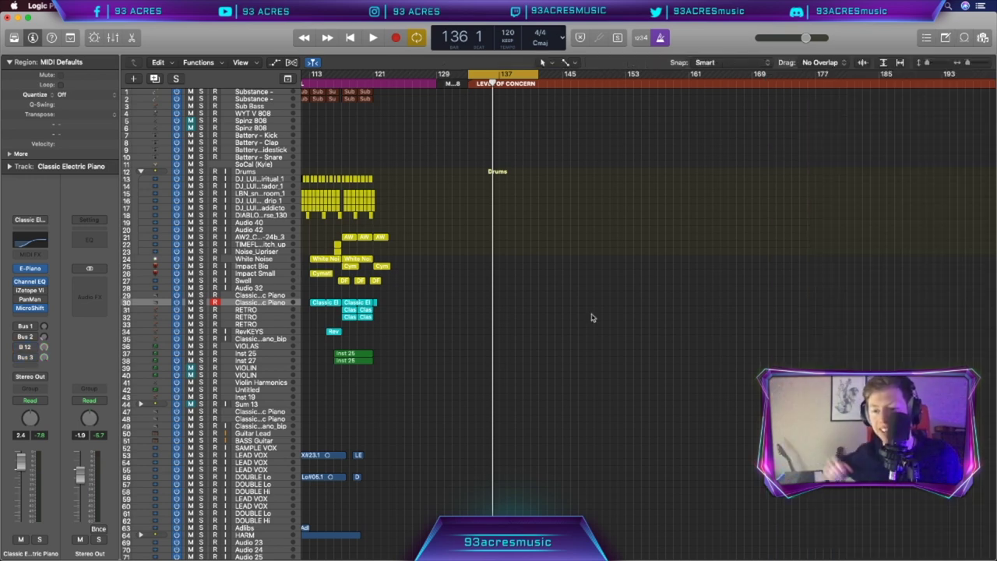
# Copy the two kick regions in bar 133 one bar later, starting at 134 1 1
pyautogui.hscroll(2, 591, 317)
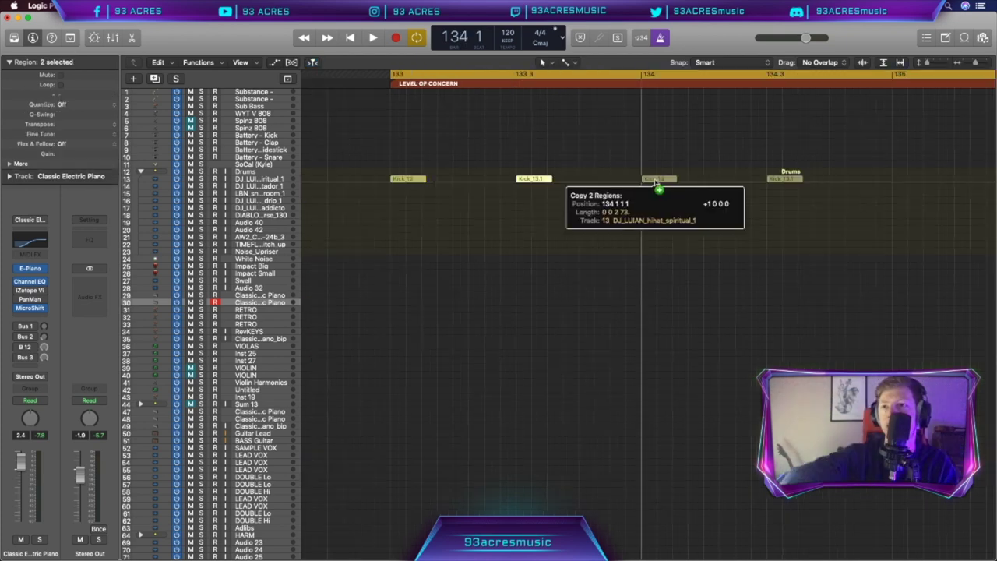
pyautogui.moveTo(659, 187); pyautogui.dragTo(656, 184)
pyautogui.hscroll(5, 720, 226)
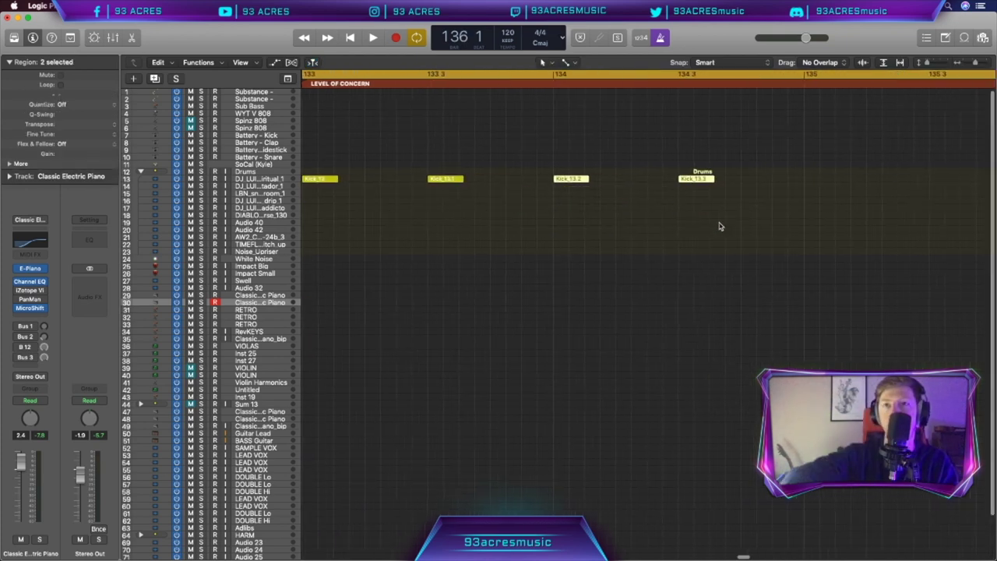
pyautogui.hscroll(-1, 720, 226)
pyautogui.hscroll(3, 720, 226)
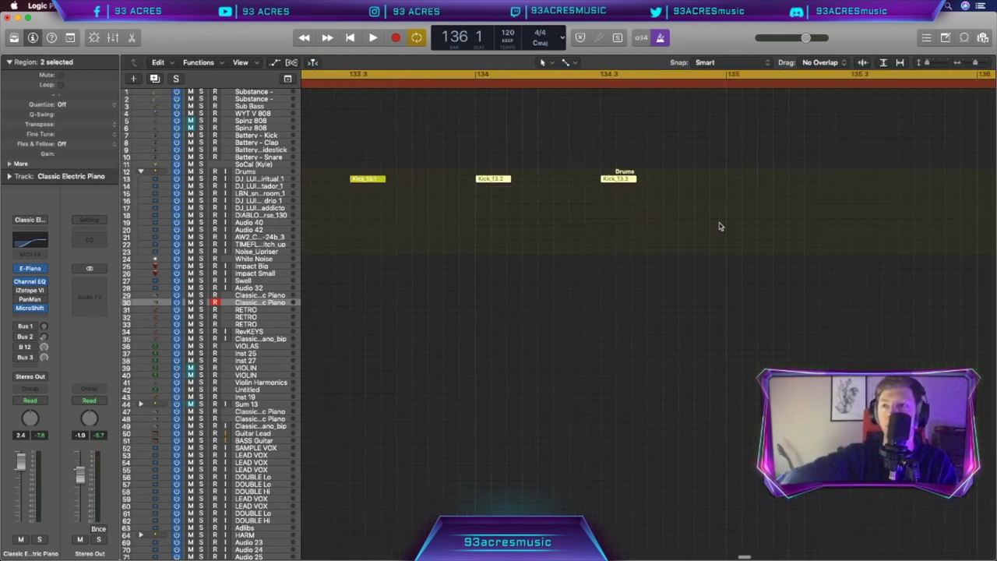
# Add an extra kick right after the last kick in bar 134 and align it to 134 3 3
pyautogui.click(620, 189)
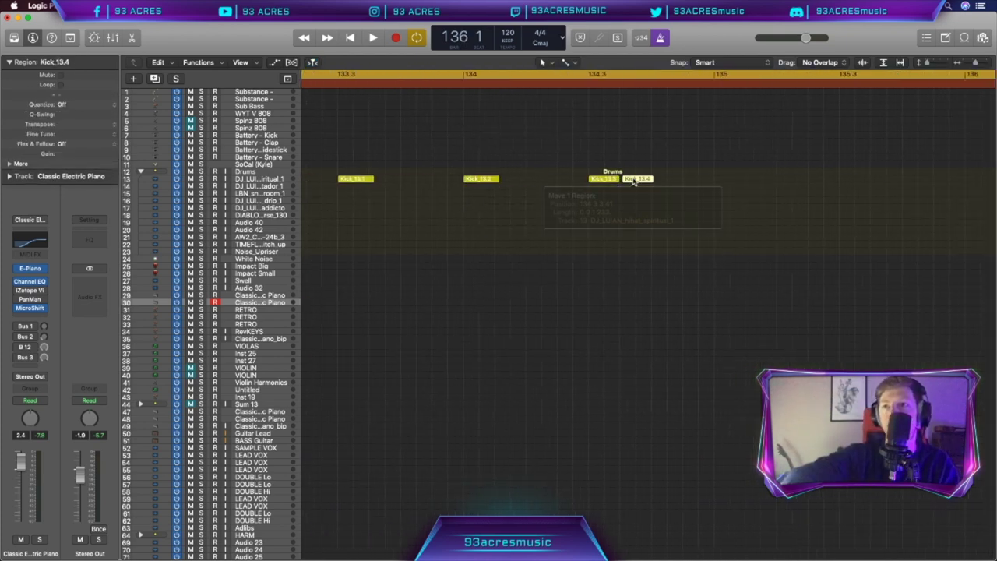
pyautogui.press('super+Right')
pyautogui.press('super+Right')
pyautogui.press('super+Right')
pyautogui.press('super+Right')
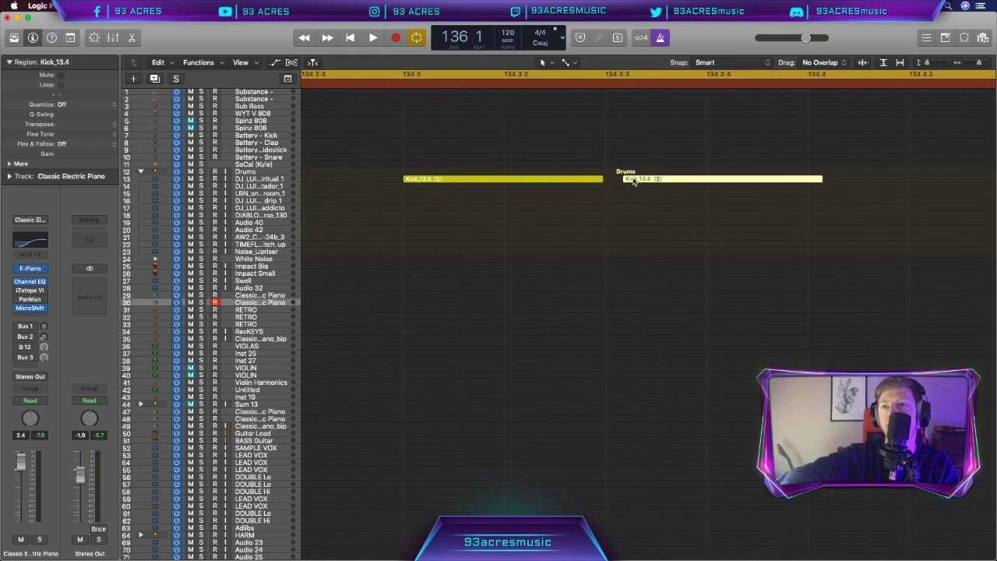
pyautogui.moveTo(633, 181); pyautogui.dragTo(618, 180)
pyautogui.press('super+Left')
pyautogui.press('super+Left')
pyautogui.press('super+Left')
pyautogui.press('super+Left')
pyautogui.press('super+Left')
pyautogui.press('super+Left')
pyautogui.press('super+Left')
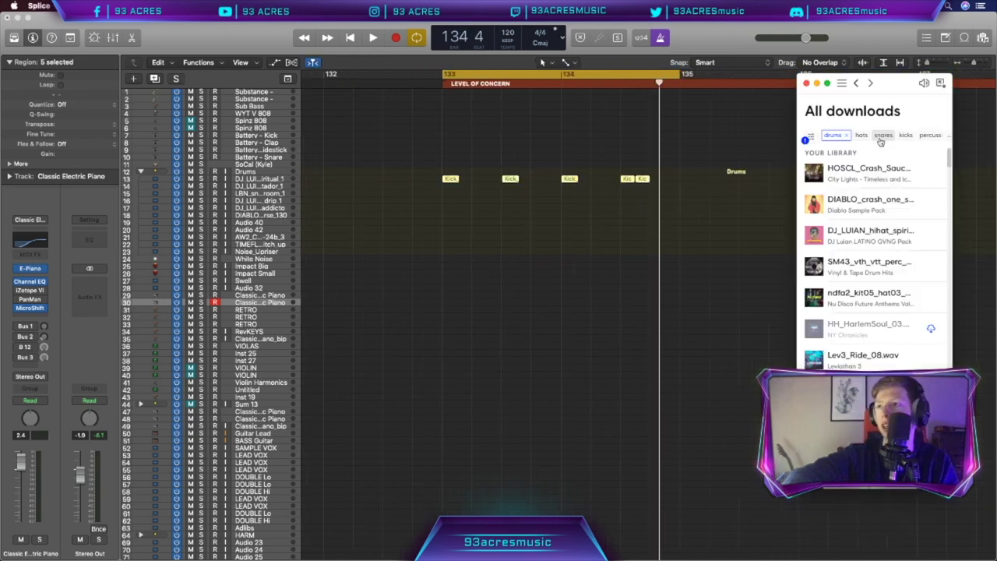
# Filter the Splice downloads by snares, preview the TS_CINEMATIC_POP snare and place it on the DJ_LUIAN_snare_aventador_1 track
pyautogui.click(882, 141)
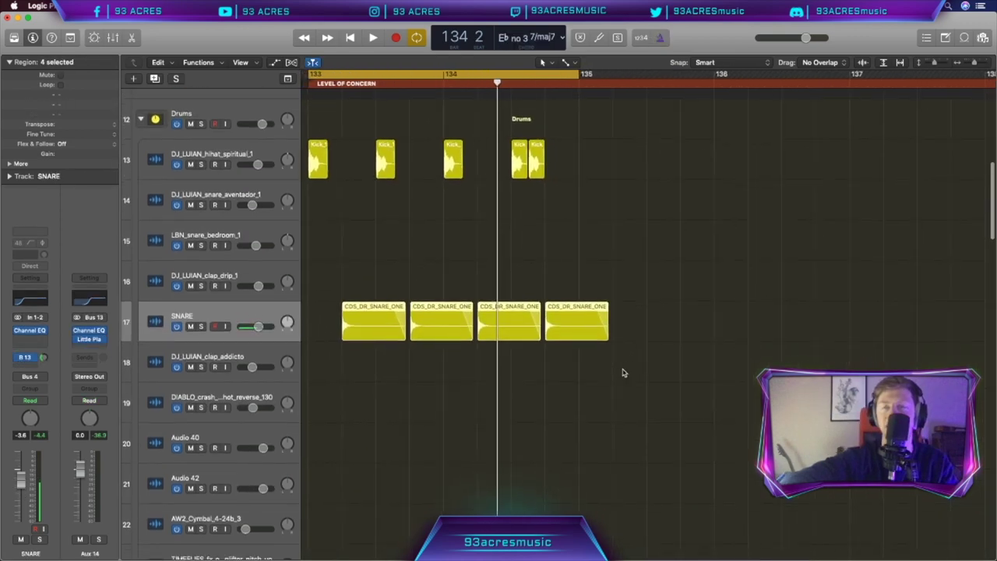
pyautogui.press('super+Tab')
pyautogui.click(858, 202)
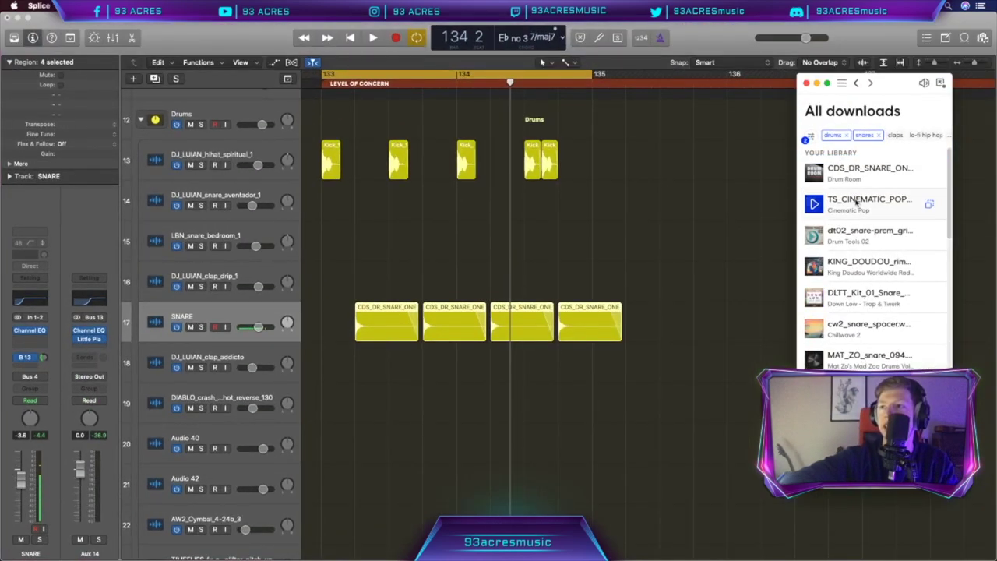
pyautogui.moveTo(855, 201); pyautogui.dragTo(430, 216)
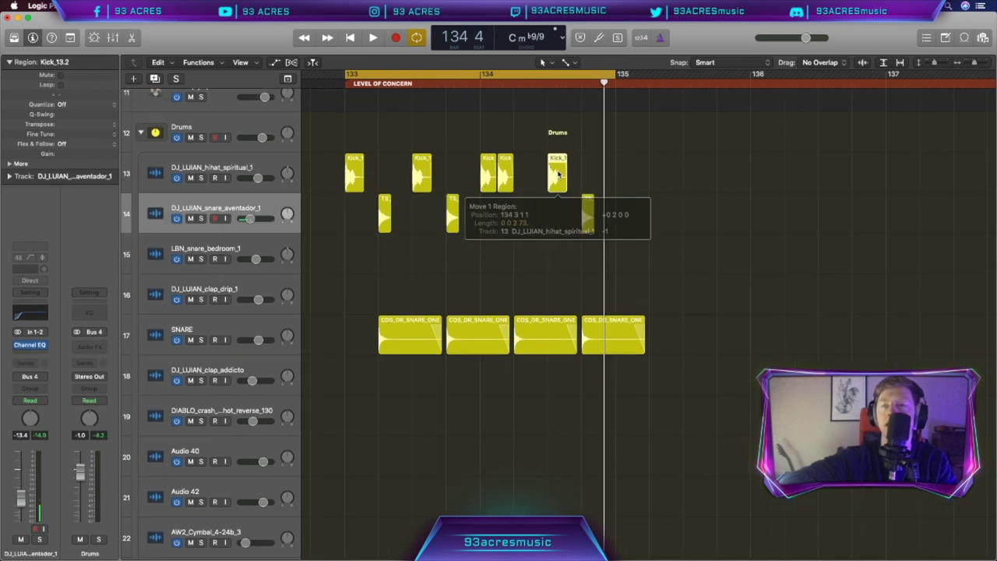
# Move the Kick_13.2 region to 134 3 1 and audition the drum loop
pyautogui.moveTo(556, 176); pyautogui.dragTo(557, 177)
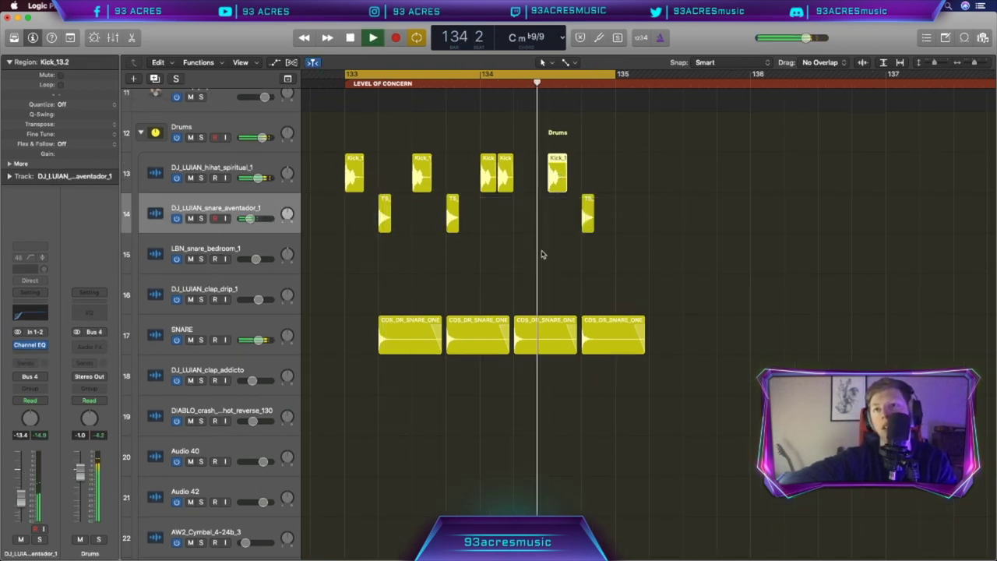
pyautogui.press('space')
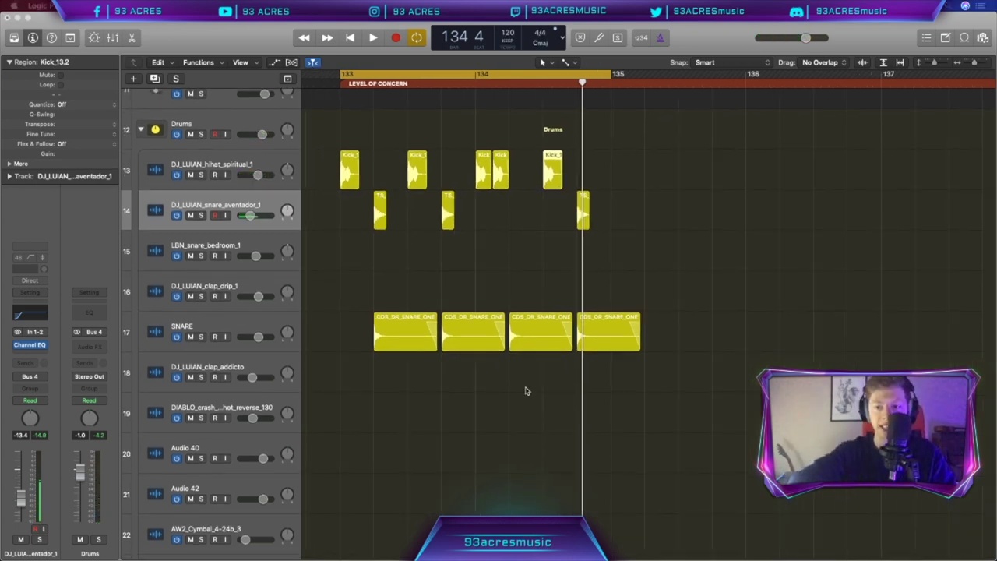
# Duplicate the SoCal (Kyle) drummer track and copy a Drummer region from the earlier song onto it at bar 133
pyautogui.scroll(5, 526, 390)
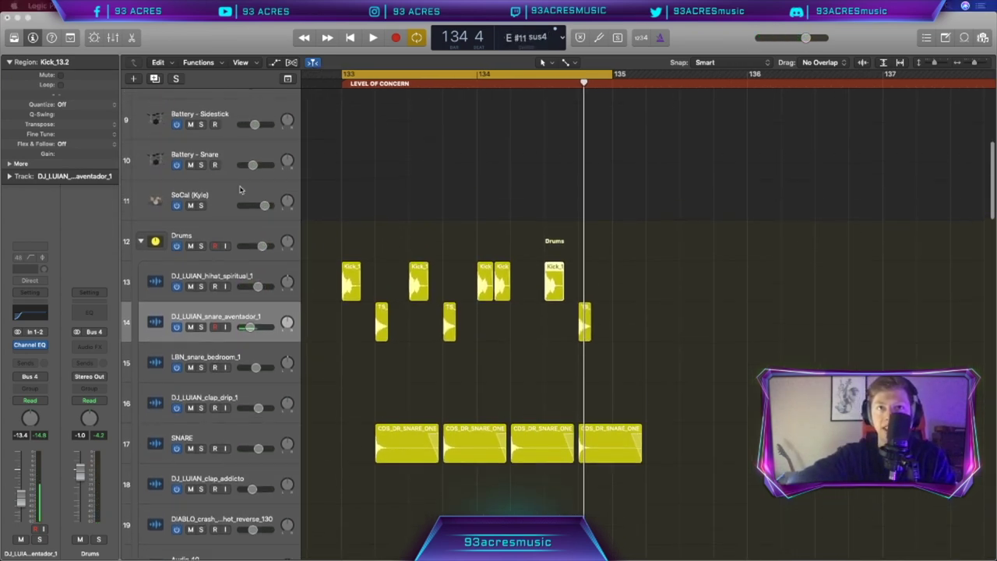
pyautogui.click(240, 191)
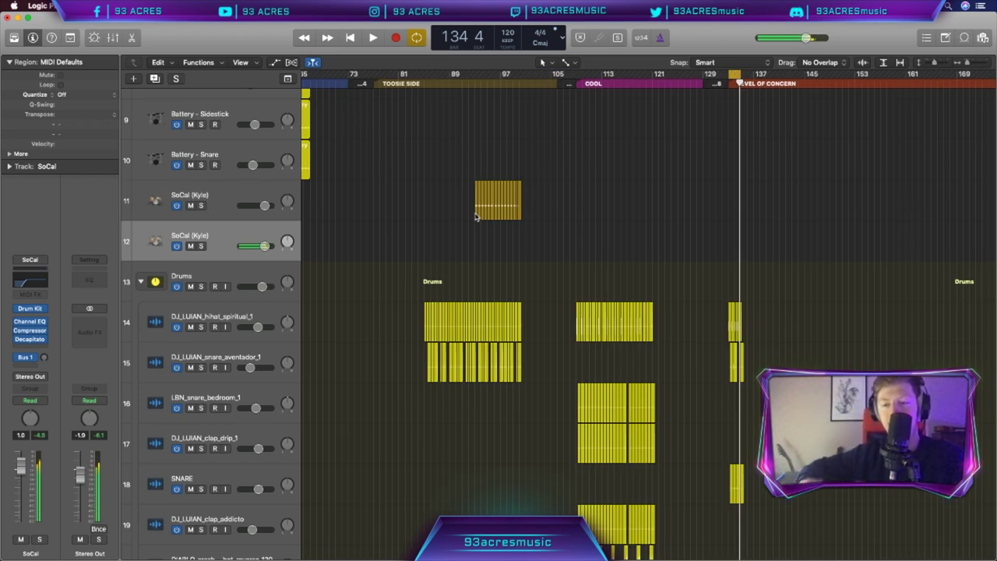
pyautogui.moveTo(475, 216); pyautogui.dragTo(732, 252)
pyautogui.press('z')
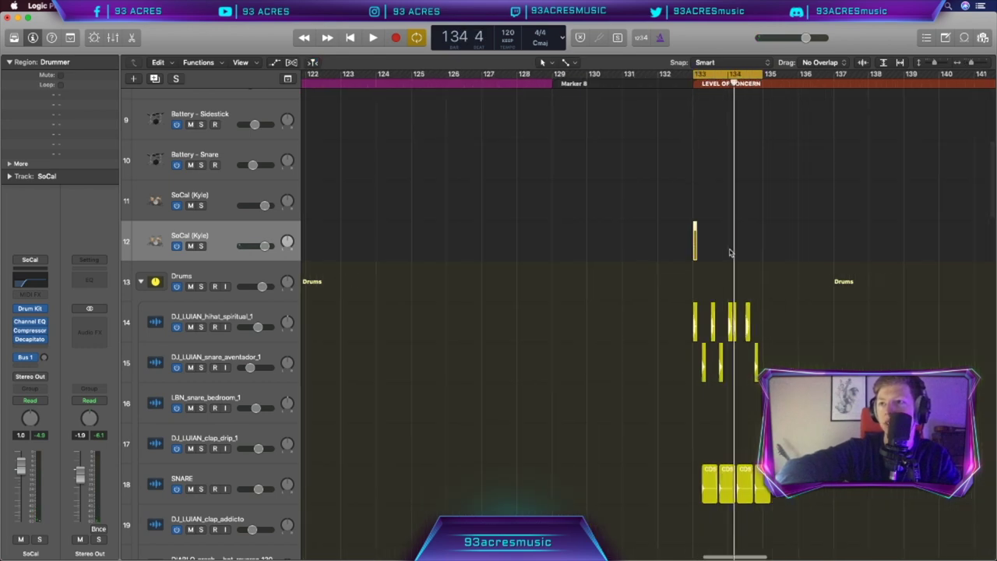
# Extend the Drummer region at bar 133 so that it ends at bar 135
pyautogui.hscroll(3, 730, 253)
pyautogui.scroll(10, 636, 246)
pyautogui.scroll(-5, 636, 244)
pyautogui.hscroll(3, 636, 245)
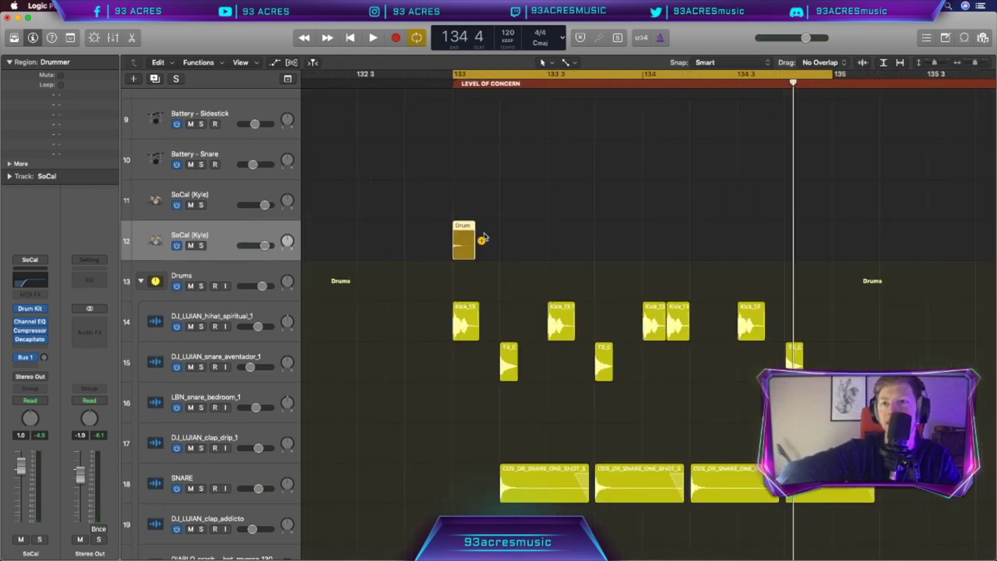
pyautogui.moveTo(477, 227); pyautogui.dragTo(831, 246)
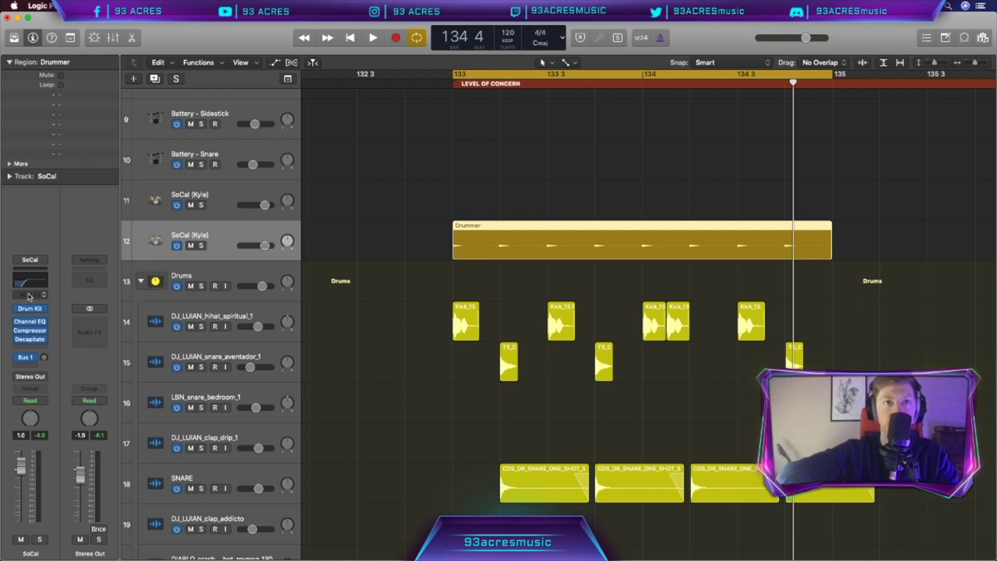
# Open the Drummer region for editing, switch its pattern from cymbals to hi-hat and audition it
pyautogui.doubleClick(478, 247)
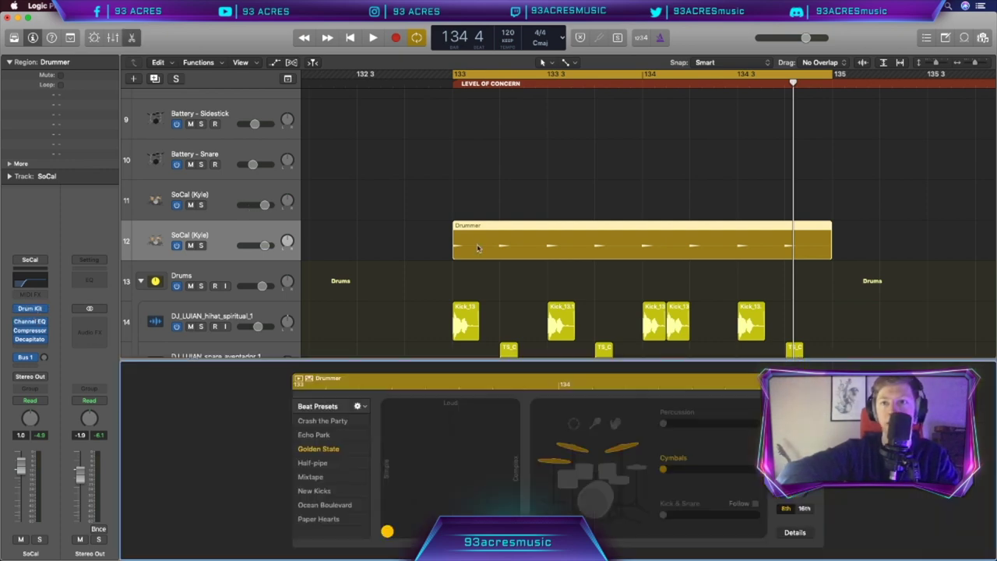
pyautogui.click(630, 467)
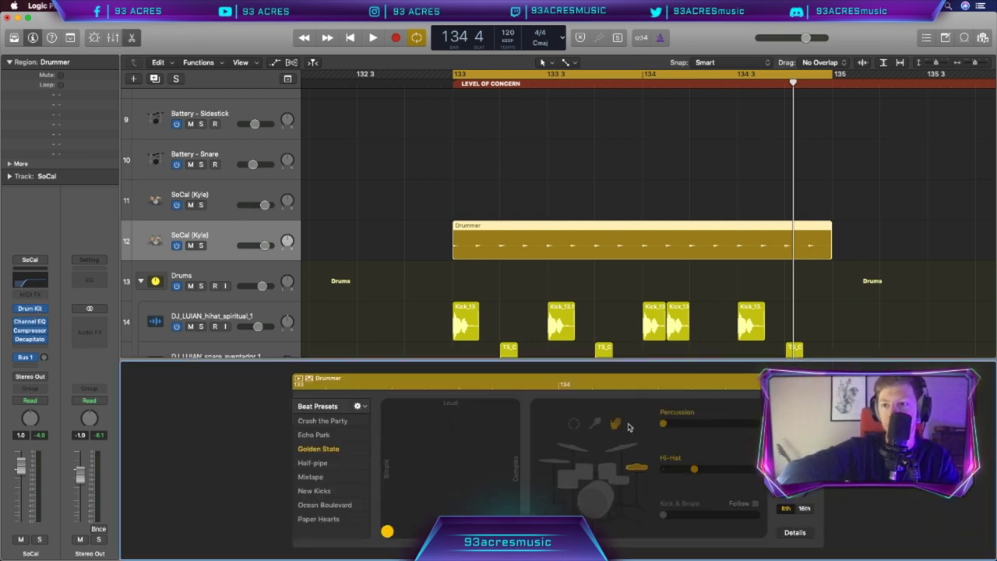
pyautogui.press('space')
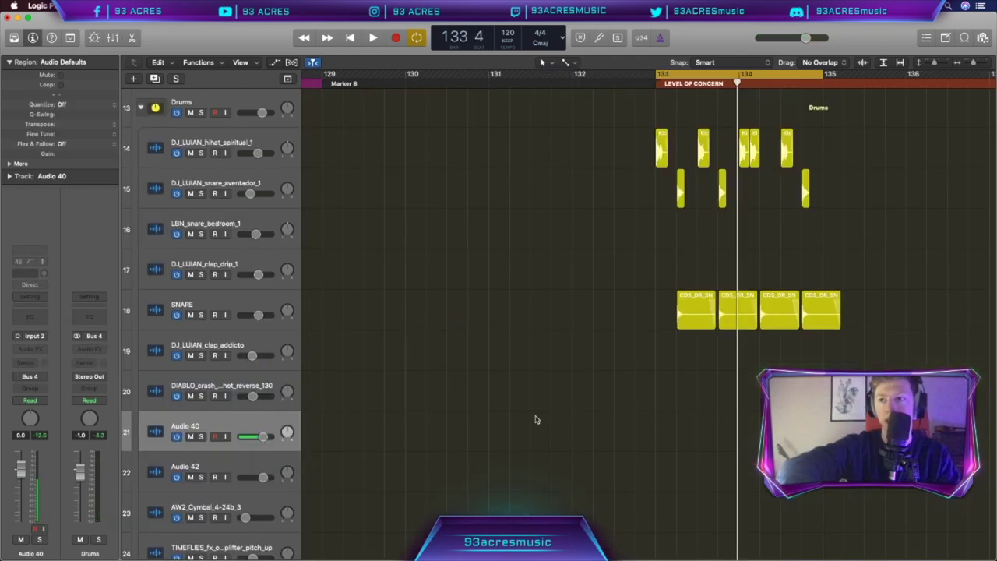
# Position the AA_Hat_Open_17 region at 134 4 on the Audio 40 track
pyautogui.hscroll(5, 535, 419)
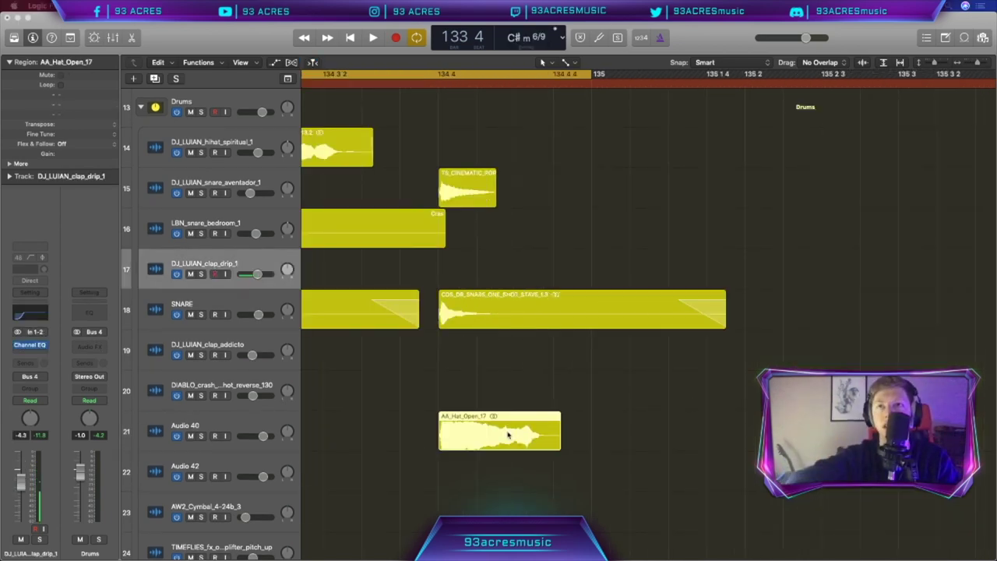
pyautogui.moveTo(507, 435); pyautogui.dragTo(547, 436)
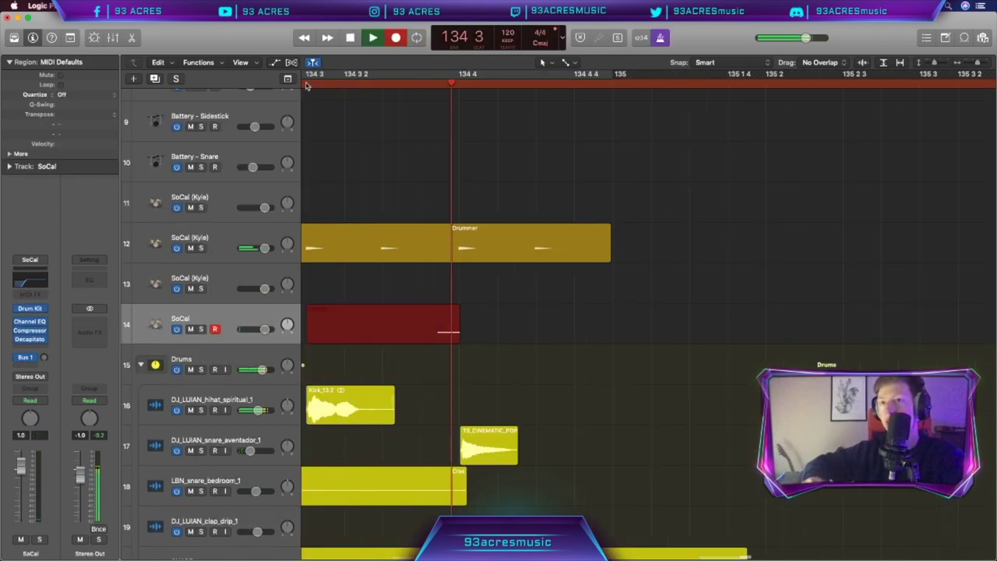
# Finish recording a short two-note drum part on the SoCal track near 134 4 and open the recorded region
pyautogui.press('space')
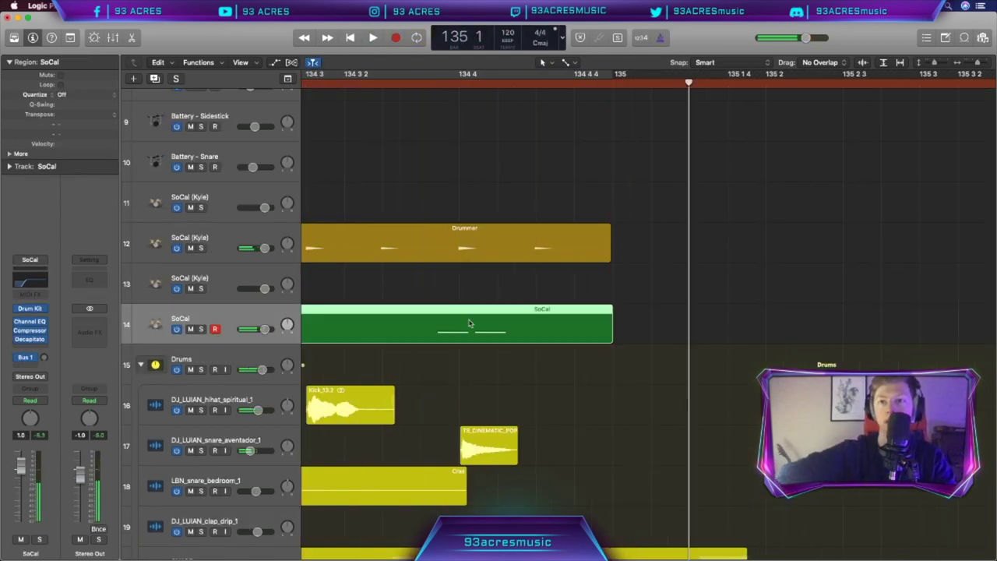
pyautogui.doubleClick(505, 332)
pyautogui.hscroll(-3, 470, 467)
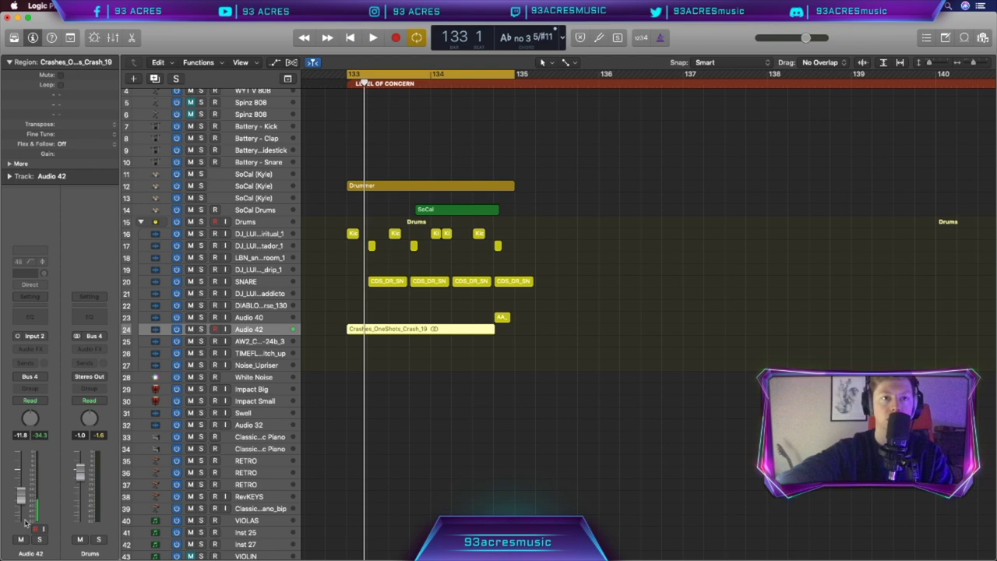
# Add a Bus 10 send to the Audio 42 crash track
pyautogui.click(31, 364)
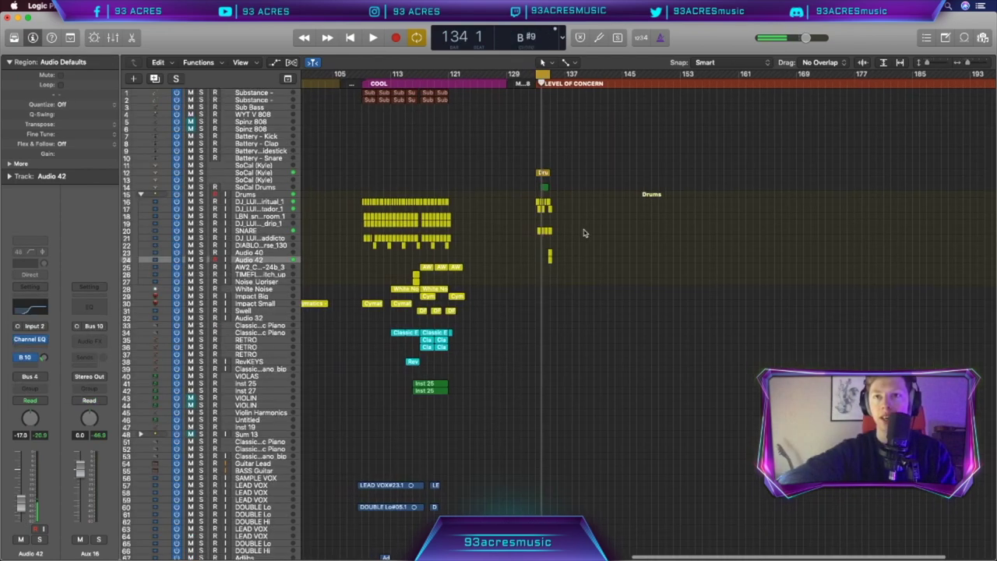
# Copy the cymbal, riser, White Noise with automation, and Trap Impact regions from the COOL section to around the start of LEVEL OF CONCERN
pyautogui.moveTo(426, 267); pyautogui.dragTo(542, 260)
pyautogui.moveTo(426, 283); pyautogui.dragTo(534, 277)
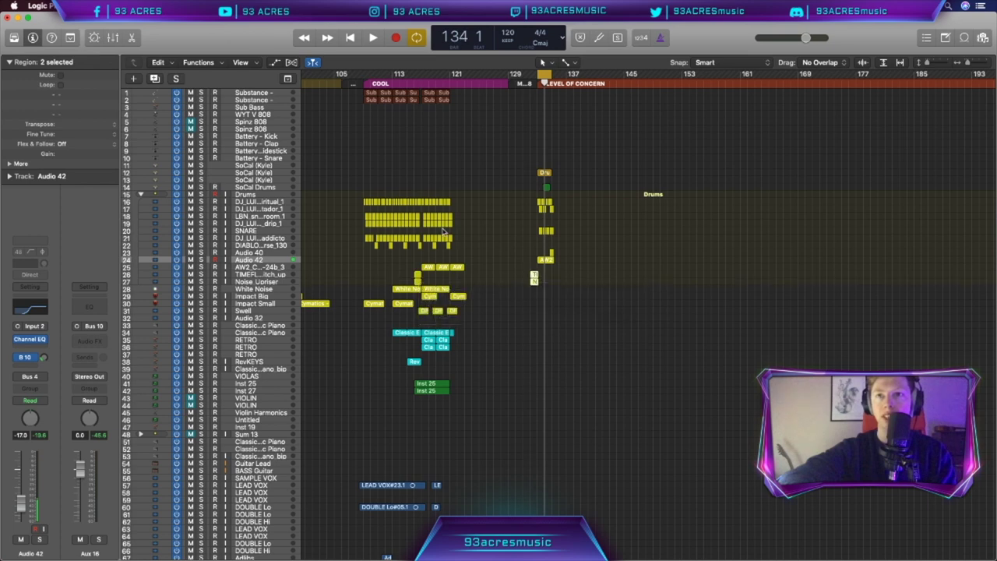
pyautogui.moveTo(408, 291); pyautogui.dragTo(523, 288)
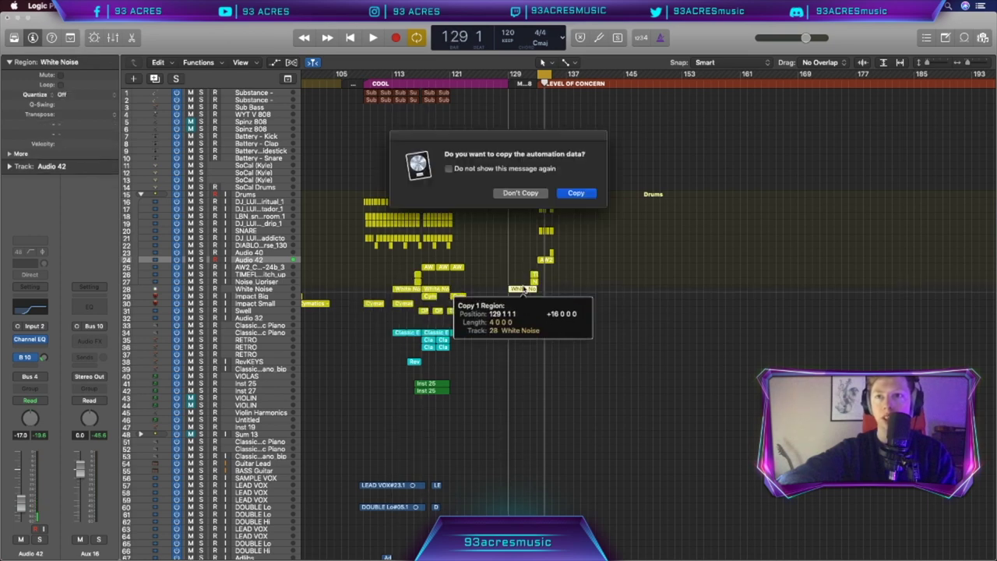
pyautogui.click(575, 192)
pyautogui.moveTo(429, 298); pyautogui.dragTo(547, 296)
# Extend the cycle range back to bar 129 and play back the transition into LEVEL OF CONCERN
pyautogui.press('super+Right')
pyautogui.press('super+Right')
pyautogui.press('super+Right')
pyautogui.press('super+Right')
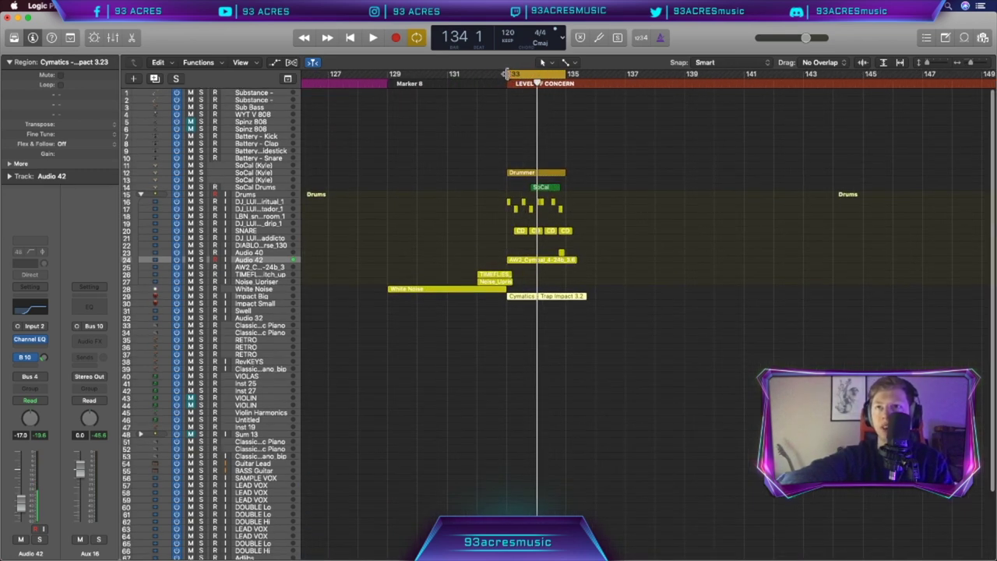
pyautogui.moveTo(507, 74); pyautogui.dragTo(387, 84)
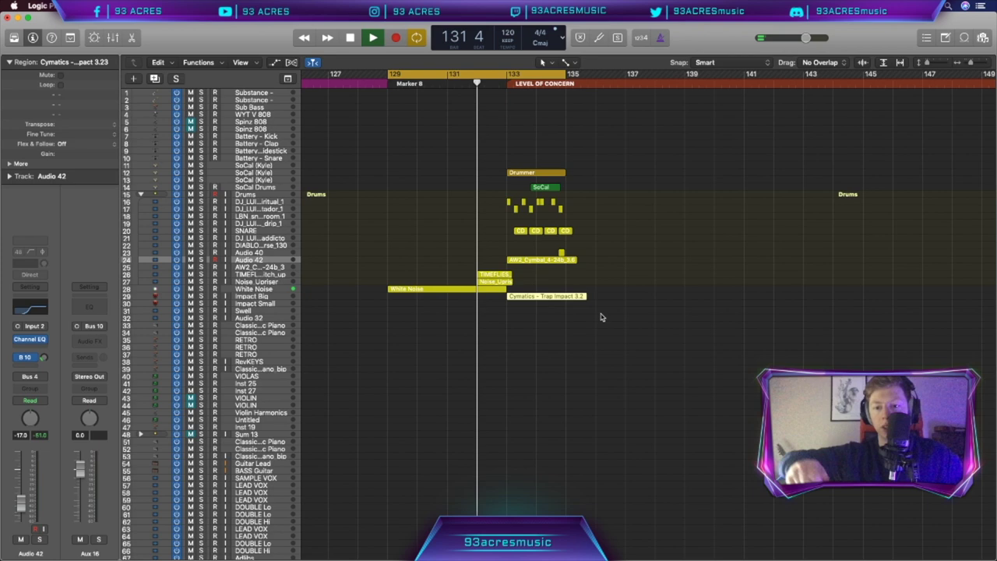
pyautogui.press('super+Right')
pyautogui.press('super+Right')
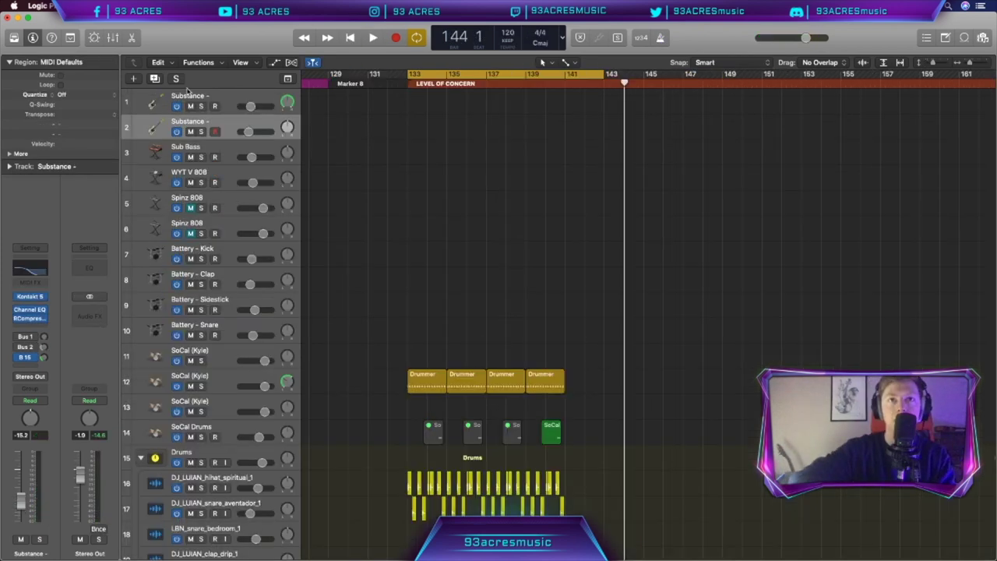
# Create a software instrument track below the second Substance track and load the Liverpool Bass sound
pyautogui.click(133, 79)
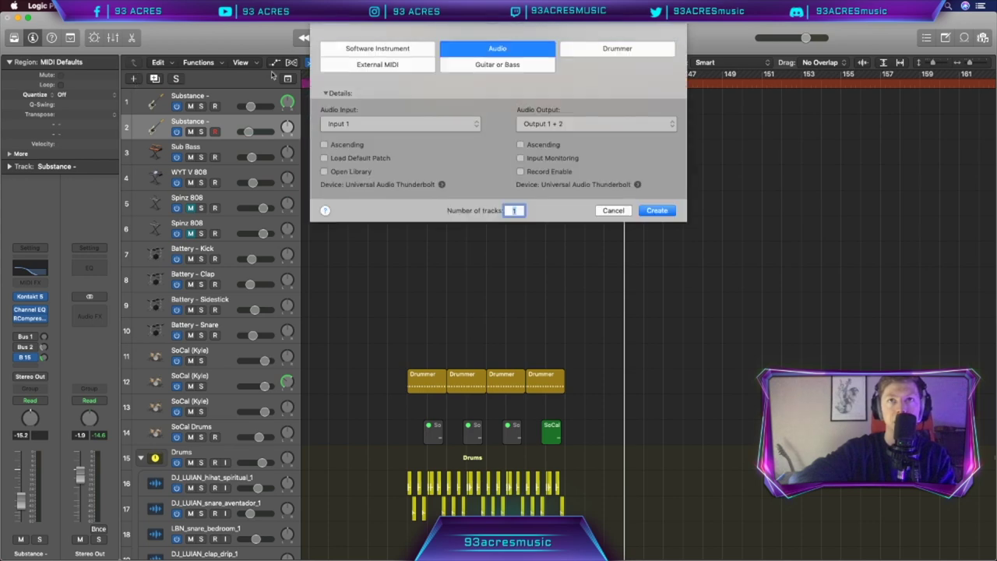
pyautogui.click(658, 183)
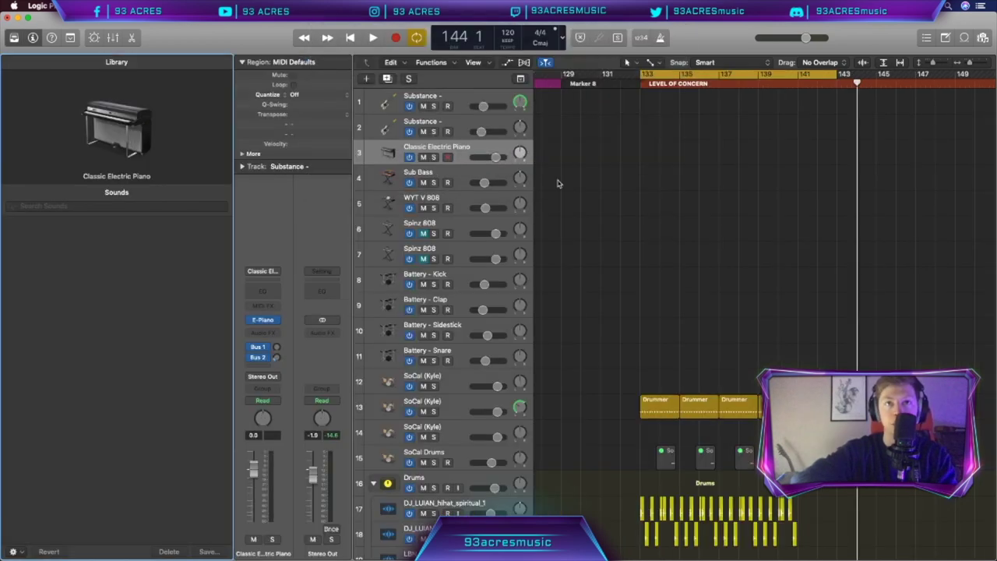
pyautogui.click(108, 205)
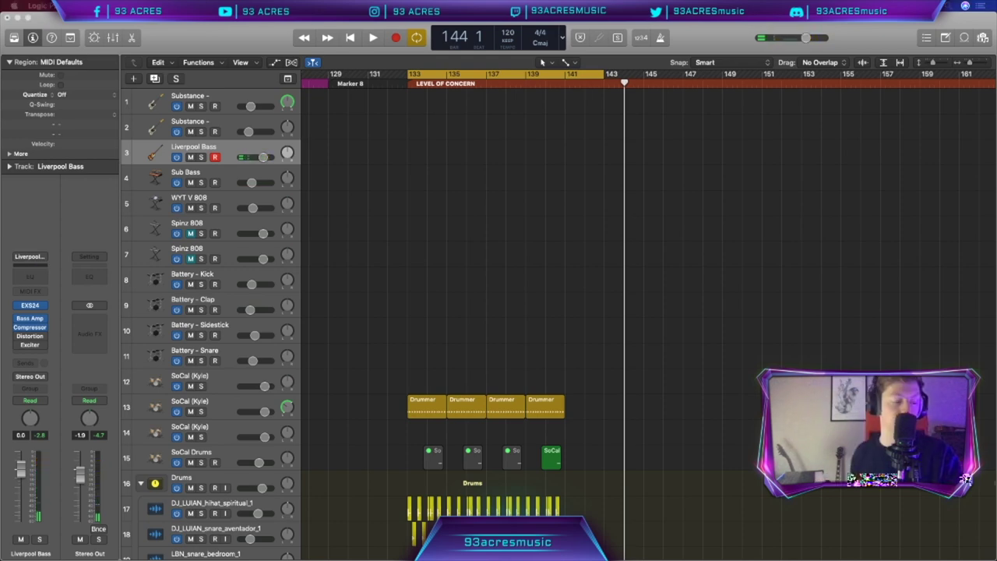
# Record a bass line on the Liverpool Bass track from bar 133 and trim the region's end to about bar 141
pyautogui.press('r')
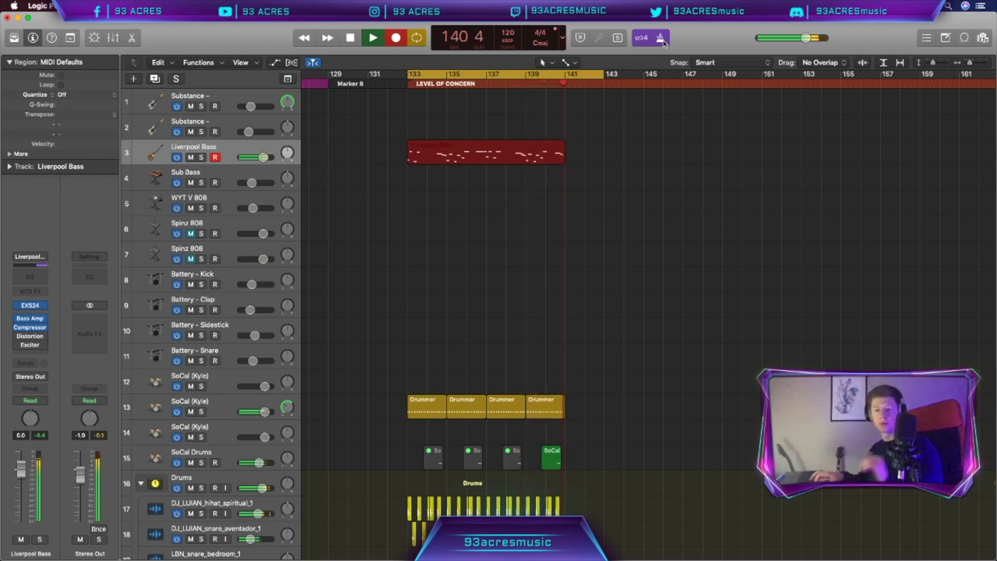
pyautogui.press('space')
pyautogui.moveTo(581, 157); pyautogui.dragTo(565, 158)
# Open the Liverpool Bass region in the Piano Roll, select all its notes and apply a note function to them
pyautogui.press('p')
pyautogui.scroll(3, 802, 448)
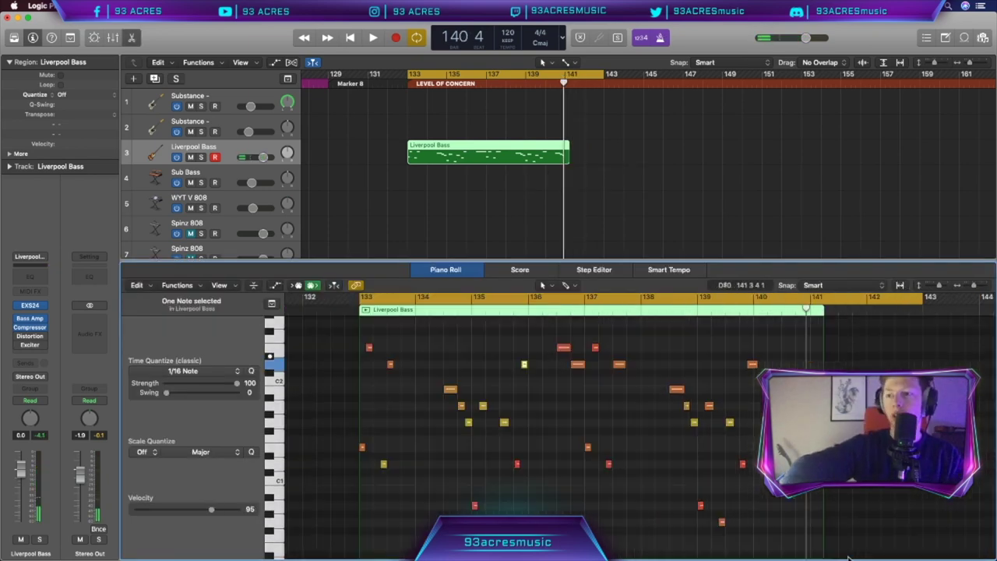
pyautogui.moveTo(854, 555); pyautogui.dragTo(337, 314)
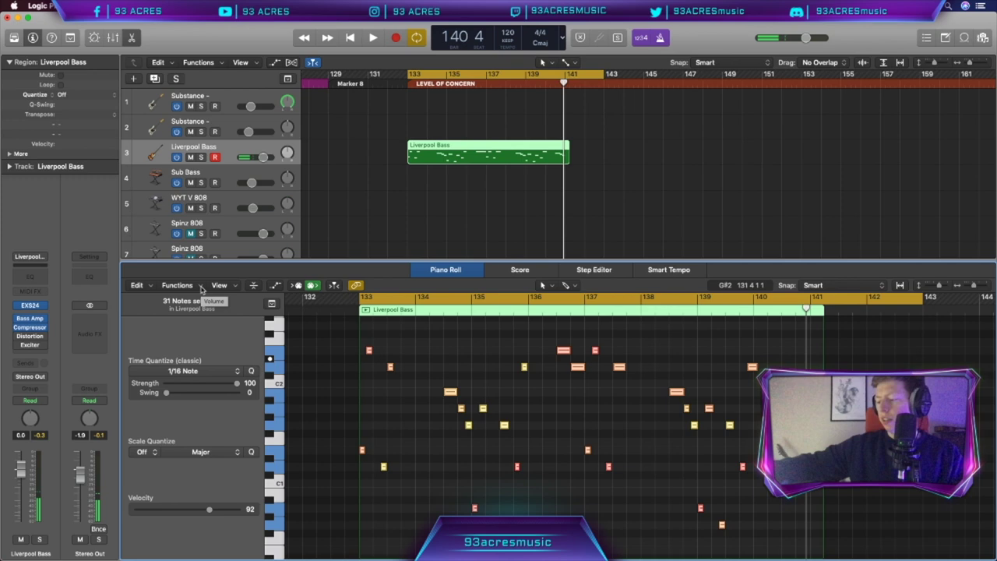
pyautogui.click(201, 285)
pyautogui.click(334, 381)
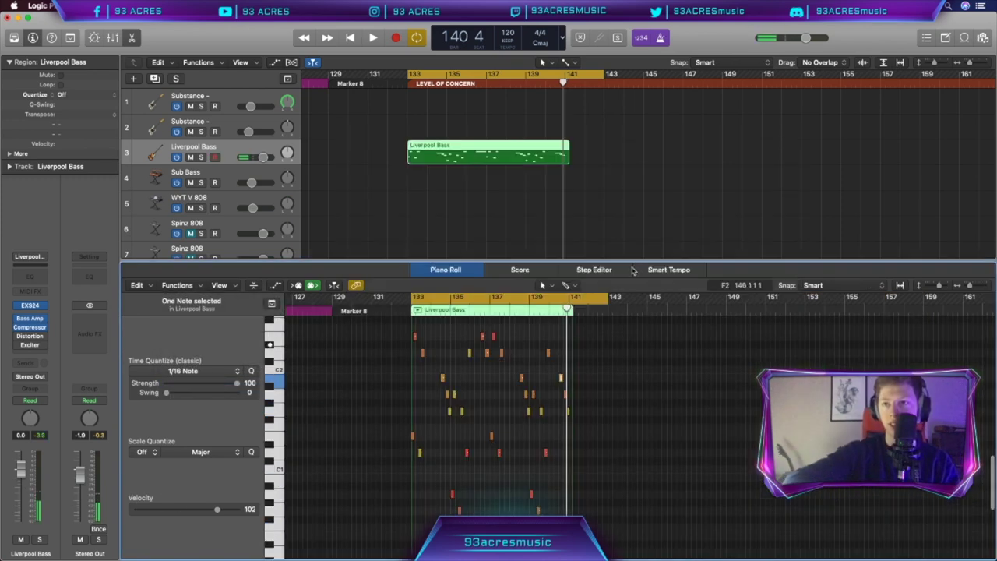
# Play back the section, add a Bus 15 send to the Liverpool Bass track and raise its send level
pyautogui.press('e')
pyautogui.press('space')
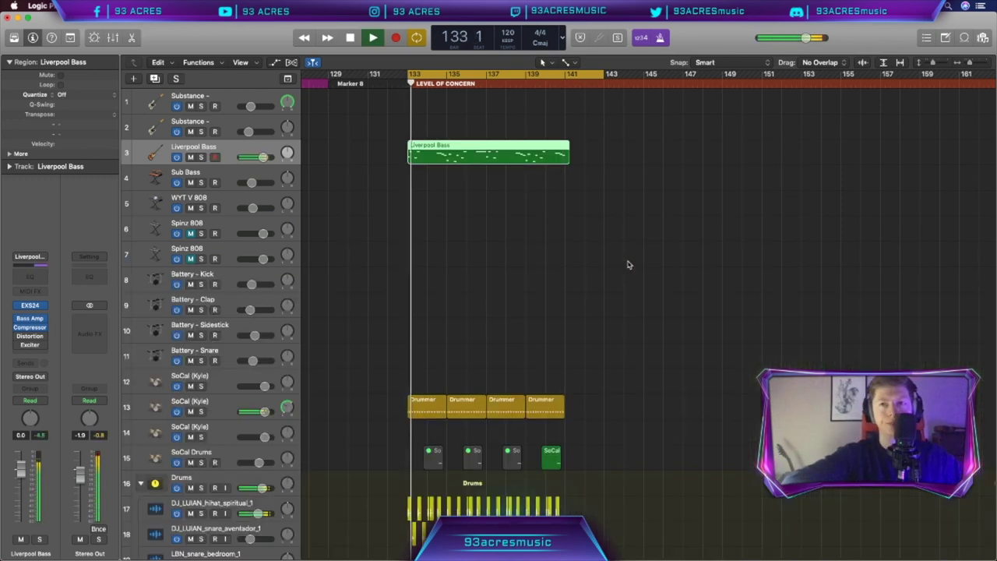
pyautogui.press('e')
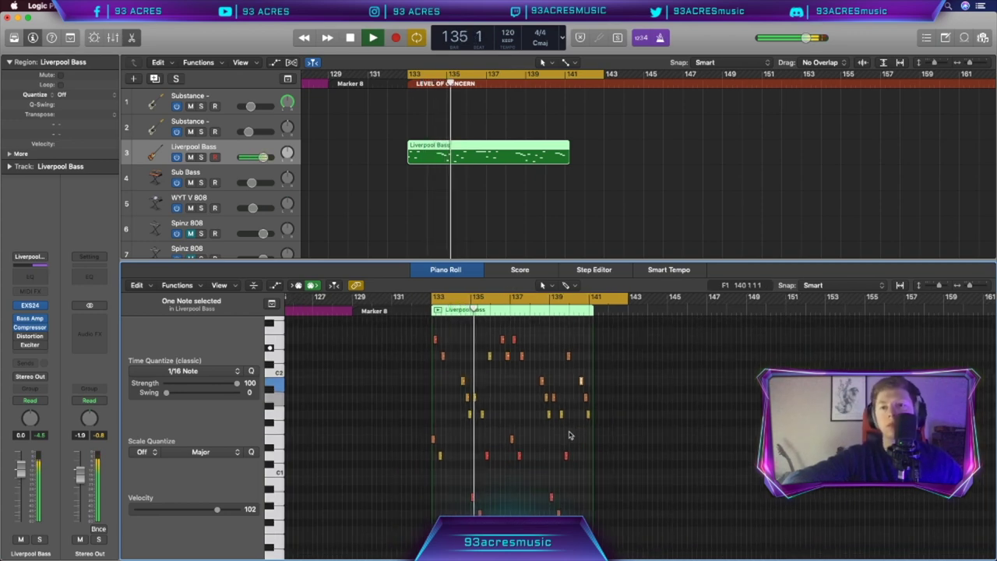
pyautogui.click(31, 363)
pyautogui.moveTo(25, 380)
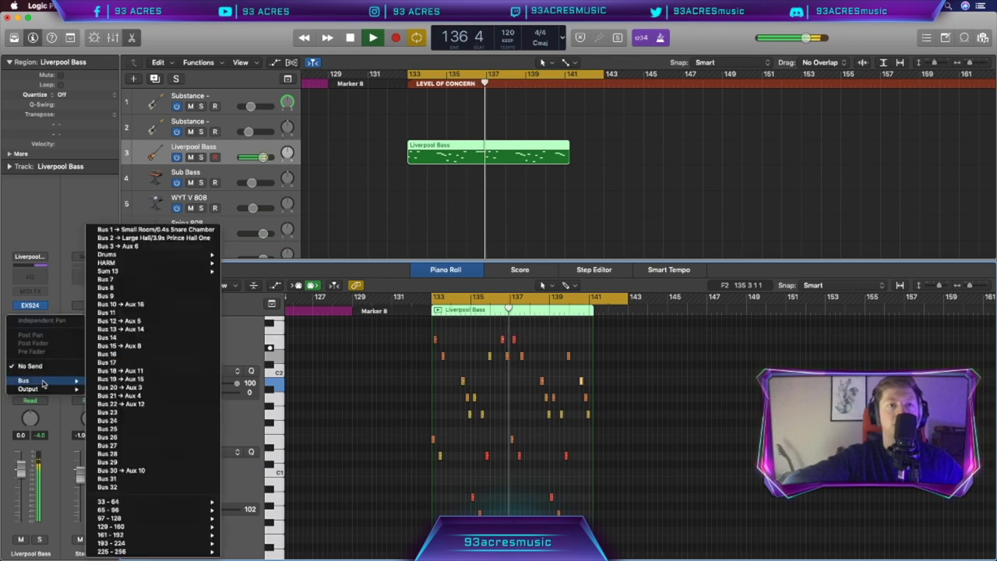
pyautogui.click(117, 345)
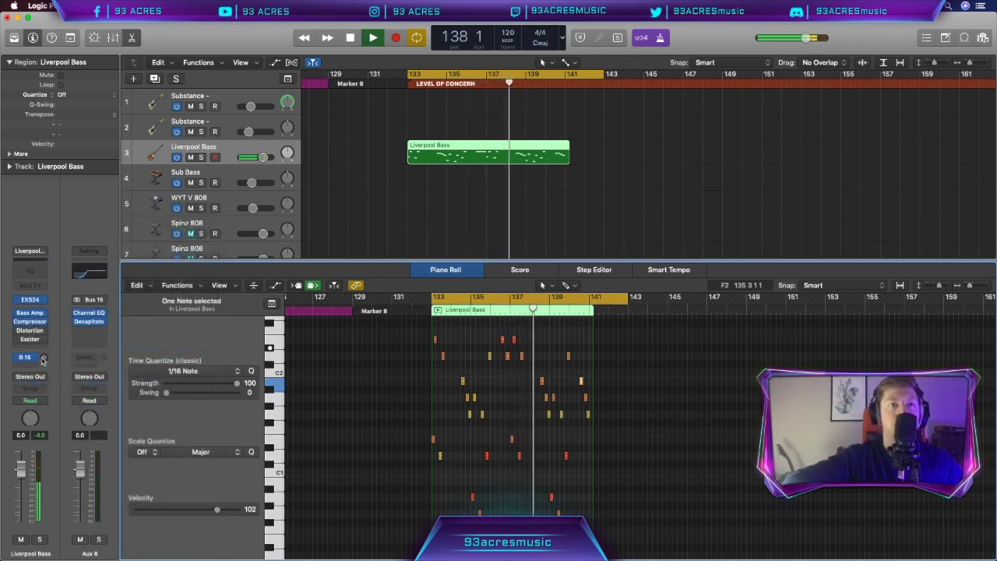
pyautogui.moveTo(43, 359); pyautogui.dragTo(45, 316)
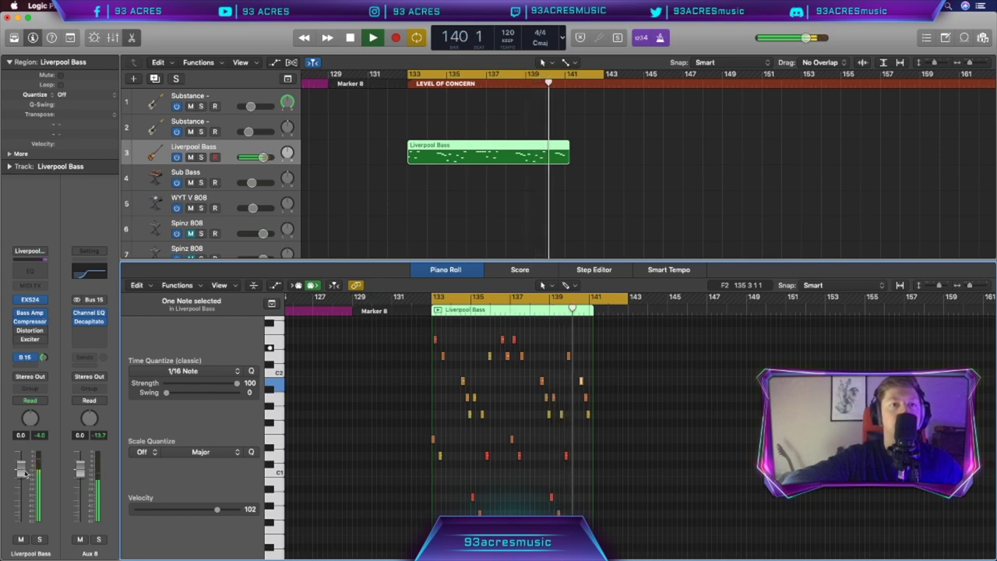
# Lower the Liverpool Bass track volume to about -3.1 dB and close the Piano Roll
pyautogui.moveTo(23, 471); pyautogui.dragTo(21, 491)
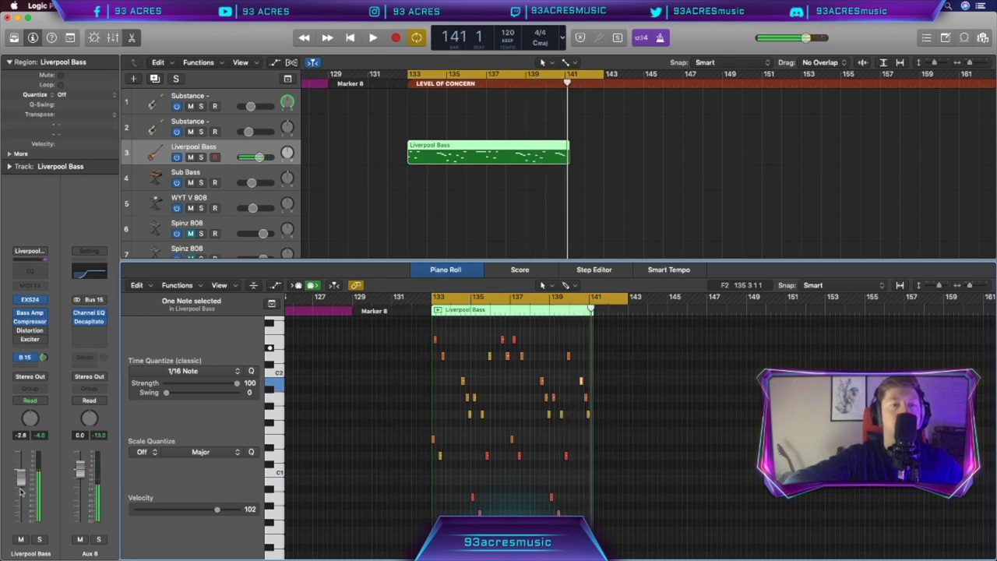
pyautogui.click(502, 236)
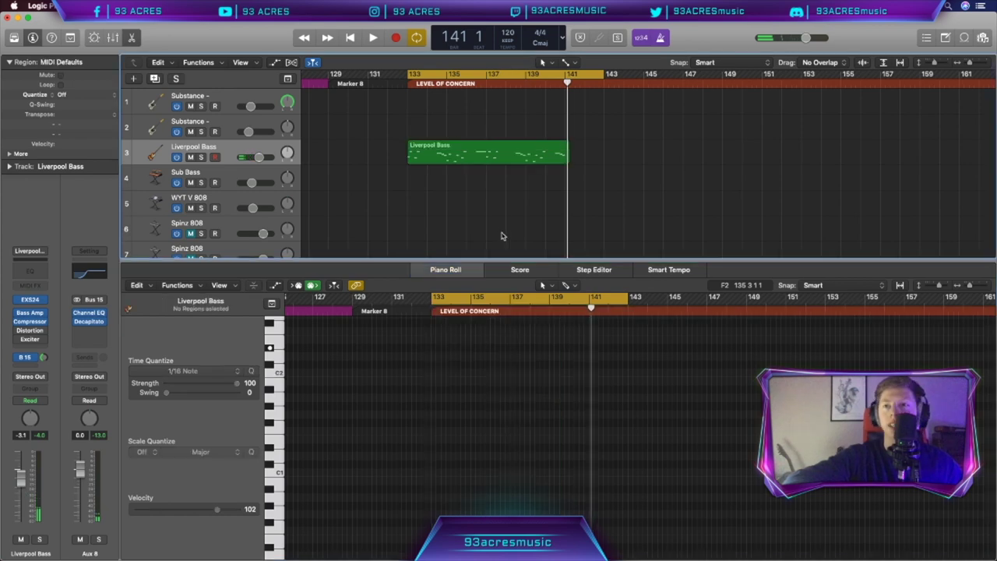
pyautogui.press('e')
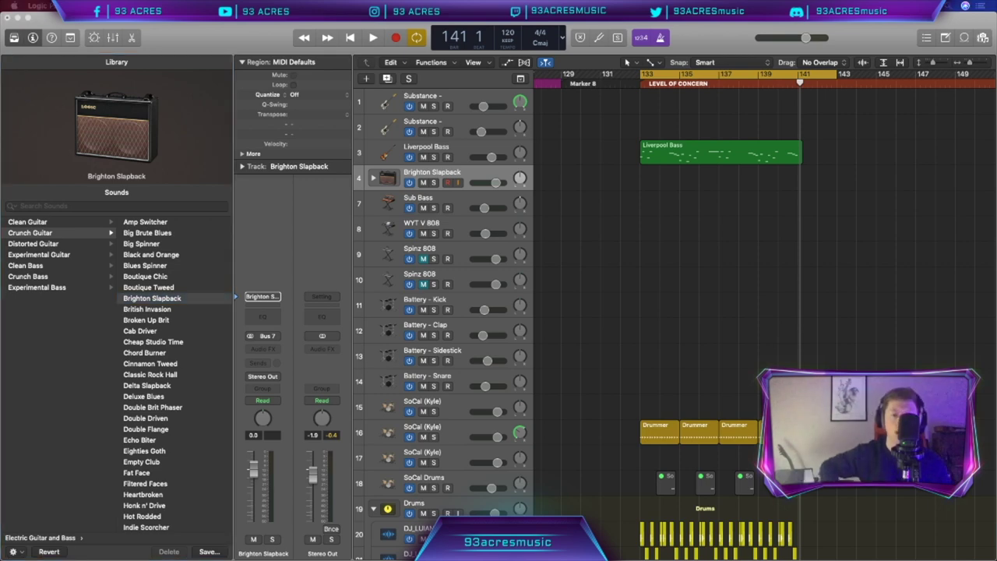
# Record a guitar part on the Brighton Slapback track from bar 133 to just past bar 141
pyautogui.click(710, 313)
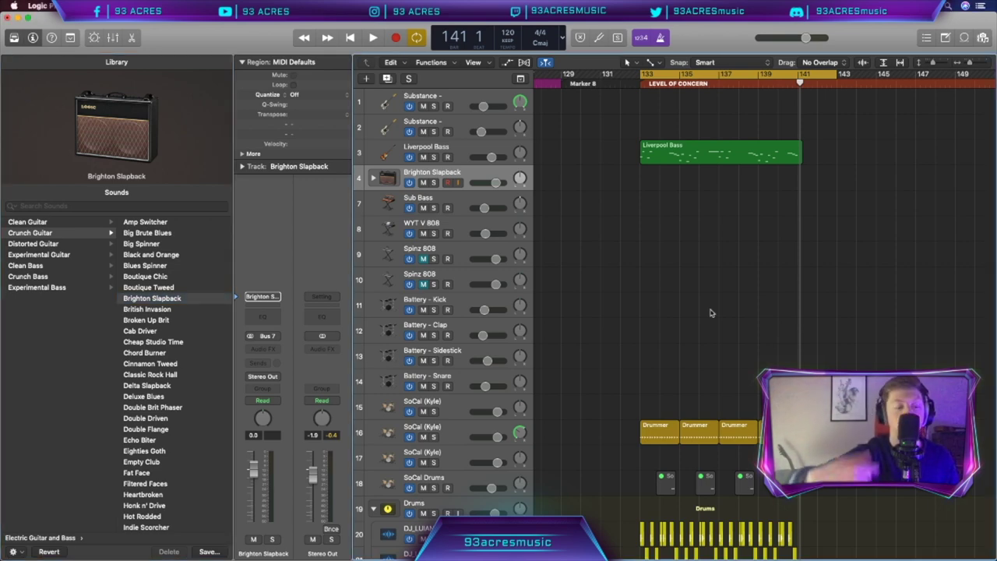
pyautogui.press('space')
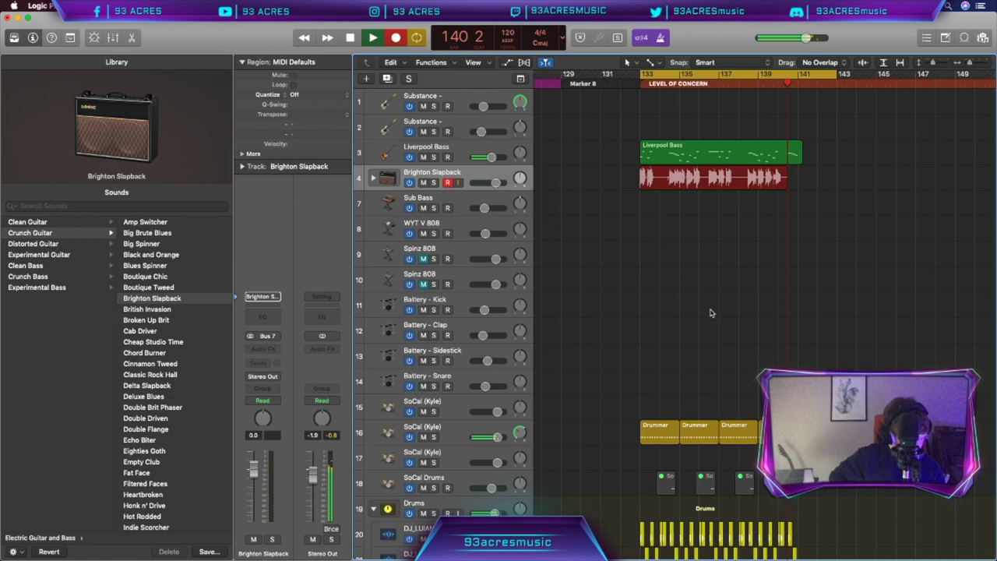
pyautogui.press('space')
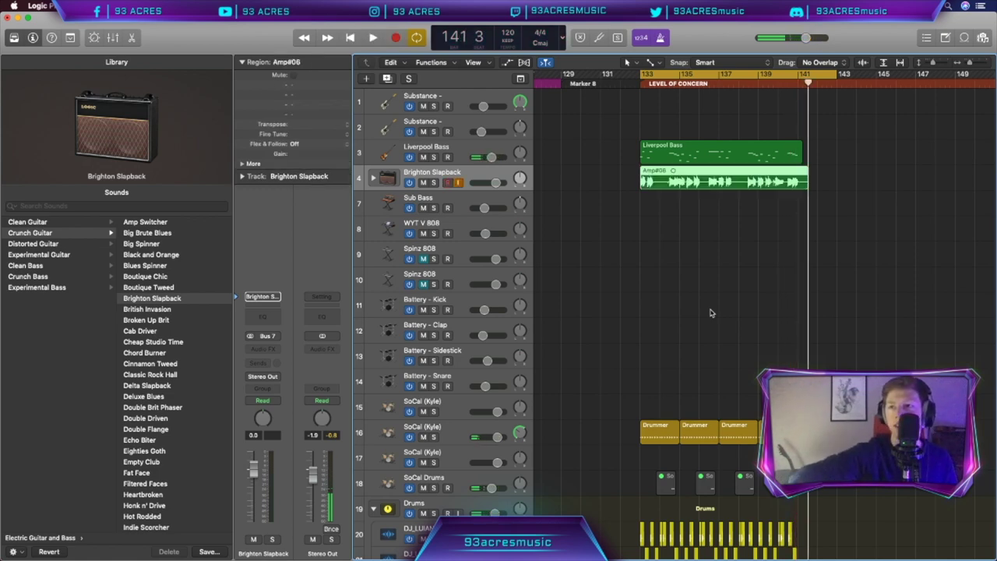
# Extend the start of the Amp#06 guitar region slightly before bar 133 and trim its end to match the Liverpool Bass region
pyautogui.scroll(3, 744, 267)
pyautogui.hscroll(-3, 744, 267)
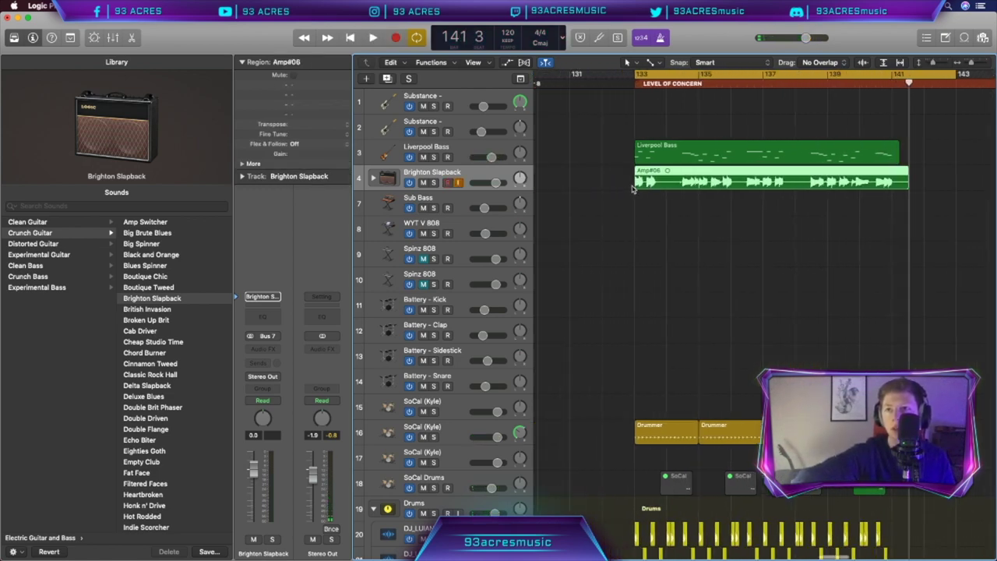
pyautogui.moveTo(633, 182); pyautogui.dragTo(627, 182)
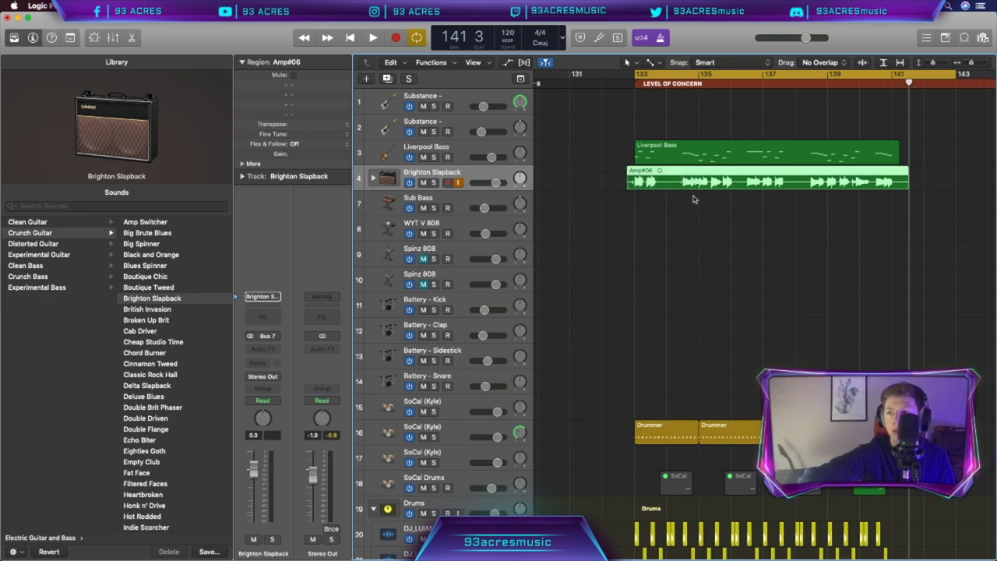
pyautogui.moveTo(908, 183); pyautogui.dragTo(593, 182)
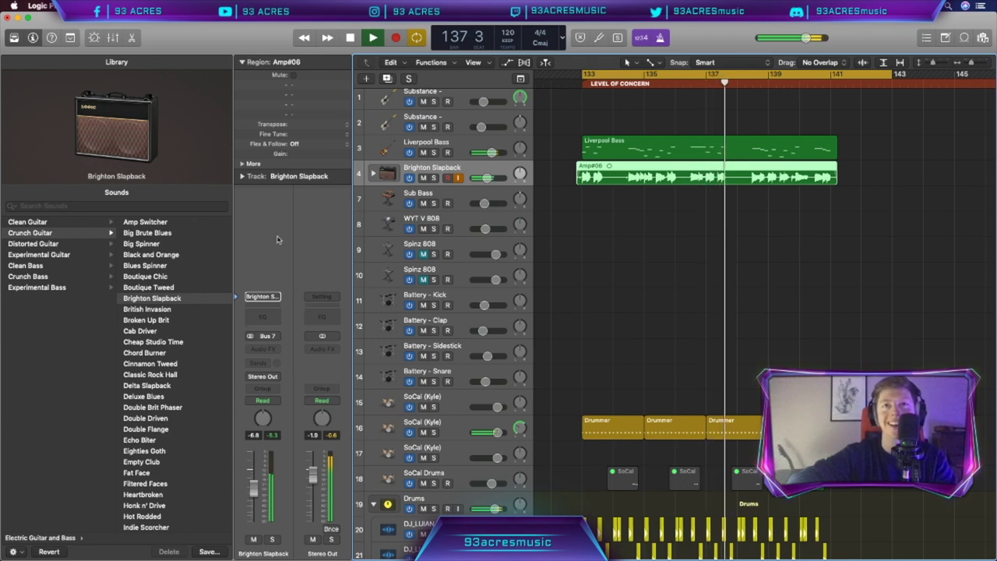
# Collapse the region inspector and change the guitar track's patch to Big Brute Blues under Crunch Guitar during playback
pyautogui.click(242, 61)
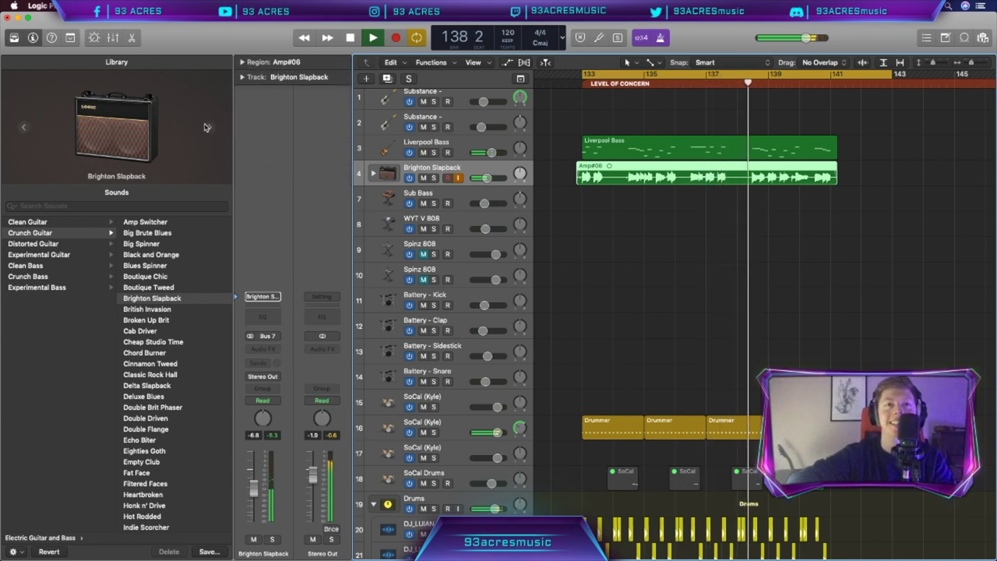
pyautogui.click(160, 232)
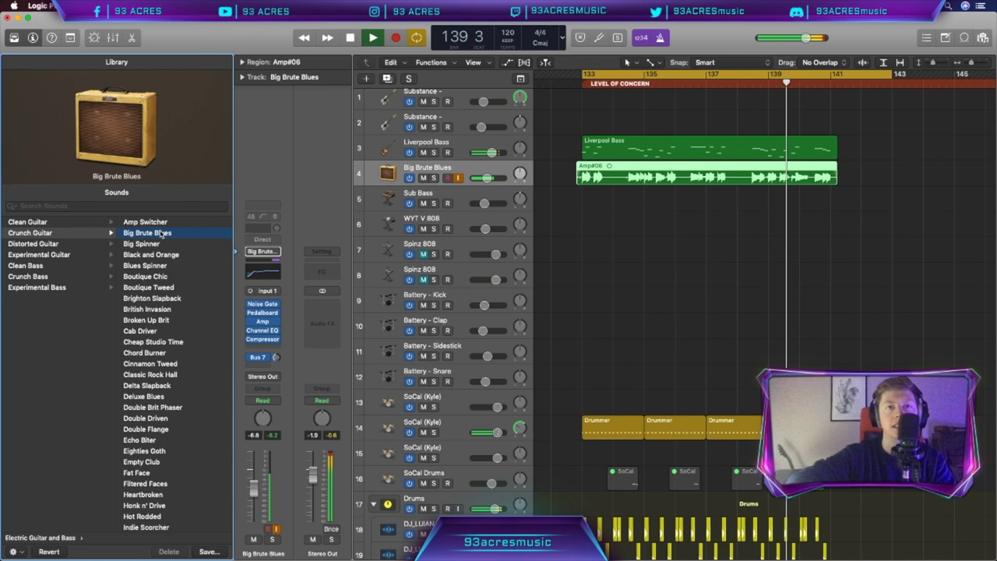
pyautogui.press('space')
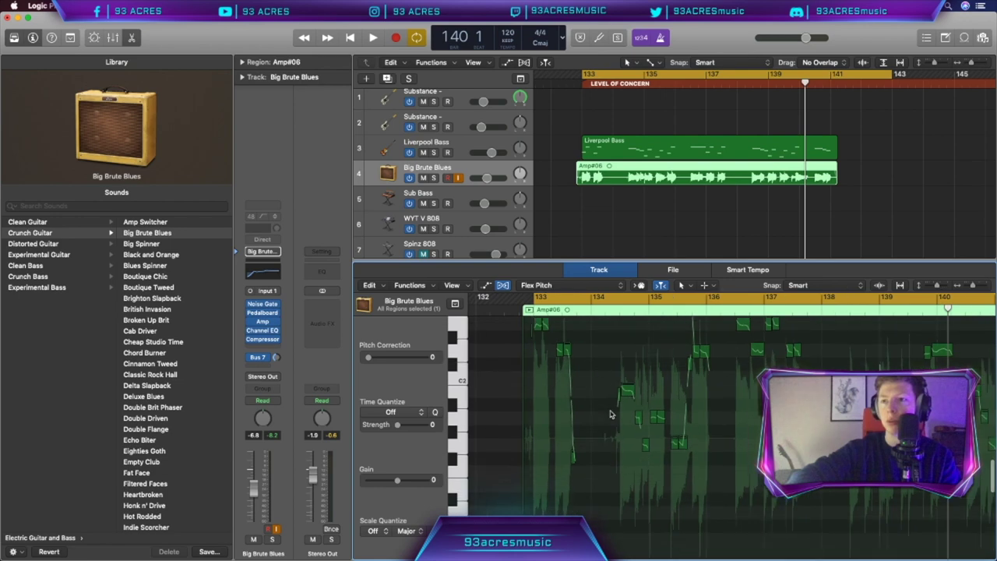
# Select all Flex Pitch notes in the Amp#06 region, set their Pitch Correction to 100 and audition the result
pyautogui.press('super+a')
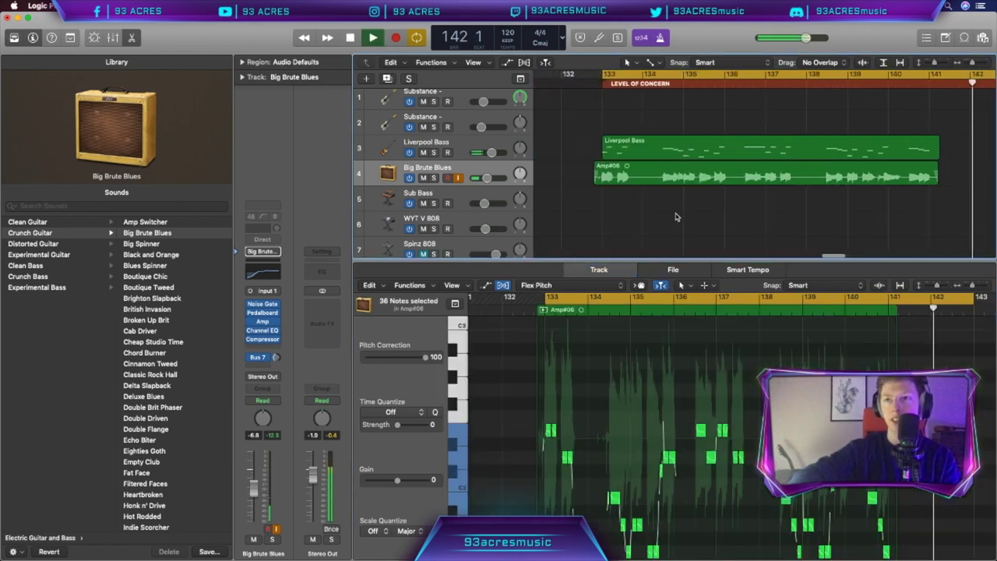
pyautogui.press('super+Left')
pyautogui.press('super+Left')
pyautogui.press('super+Left')
pyautogui.press('space')
pyautogui.hscroll(4, 676, 217)
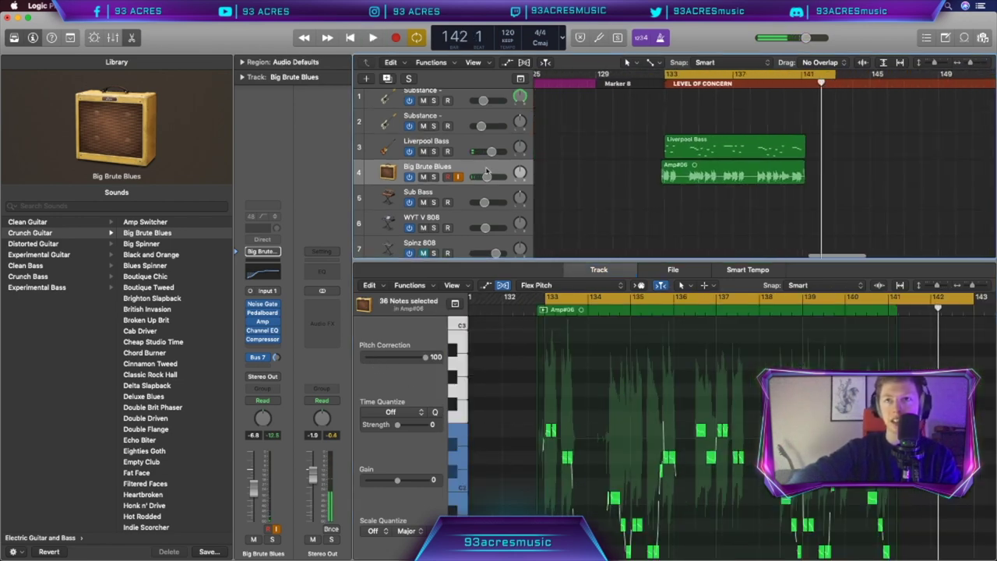
# Lower the Big Brute Blues track volume to -8.4 dB, close the audio editor and play back the section
pyautogui.moveTo(486, 177); pyautogui.dragTo(486, 179)
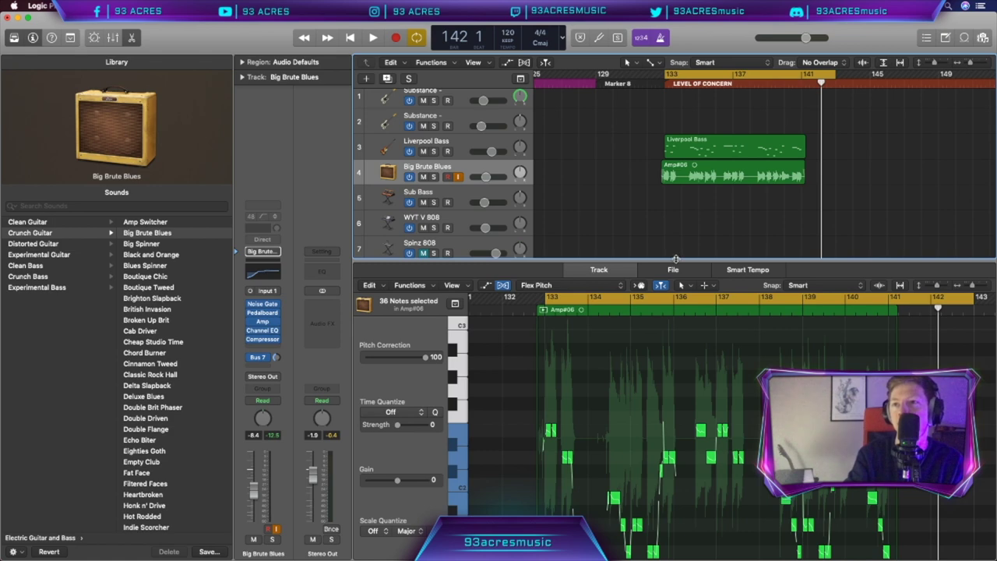
pyautogui.press('e')
pyautogui.press('space')
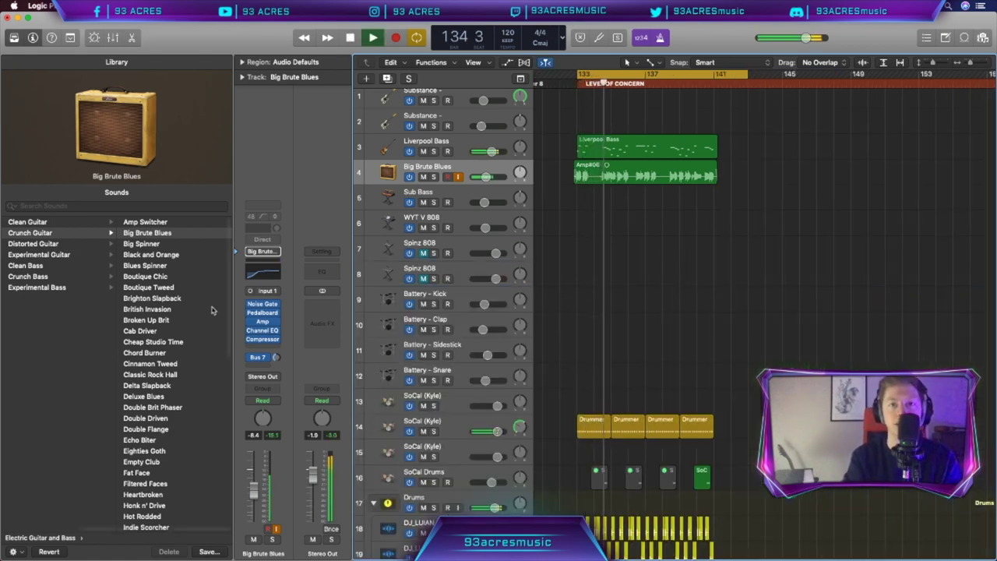
# Set the low-cut frequency in the Big Brute Blues track's Channel EQ to 200 Hz
pyautogui.click(262, 329)
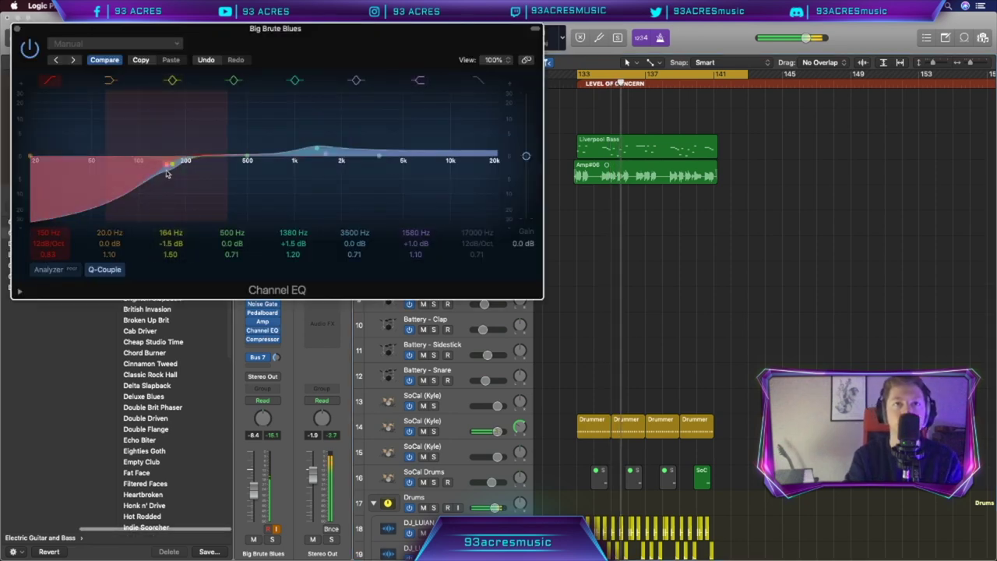
pyautogui.moveTo(166, 173); pyautogui.dragTo(187, 173)
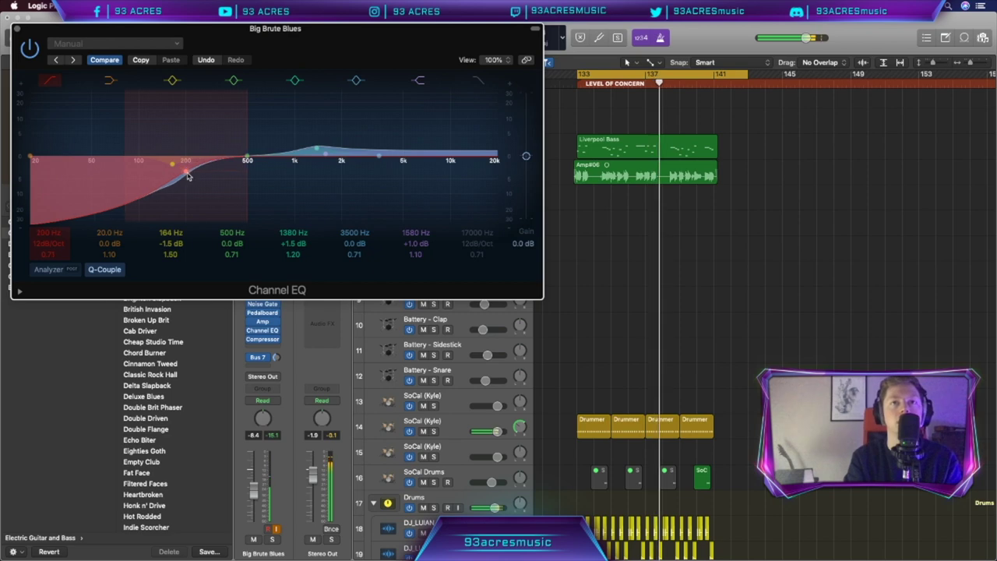
# Close the Big Brute Blues Channel EQ and stop playback of the section
pyautogui.click(16, 31)
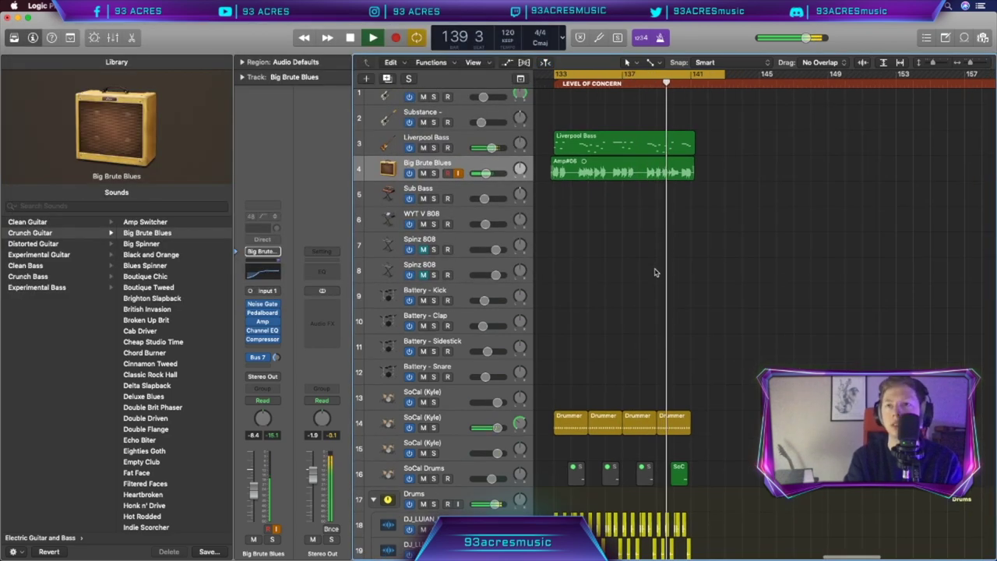
pyautogui.press('space')
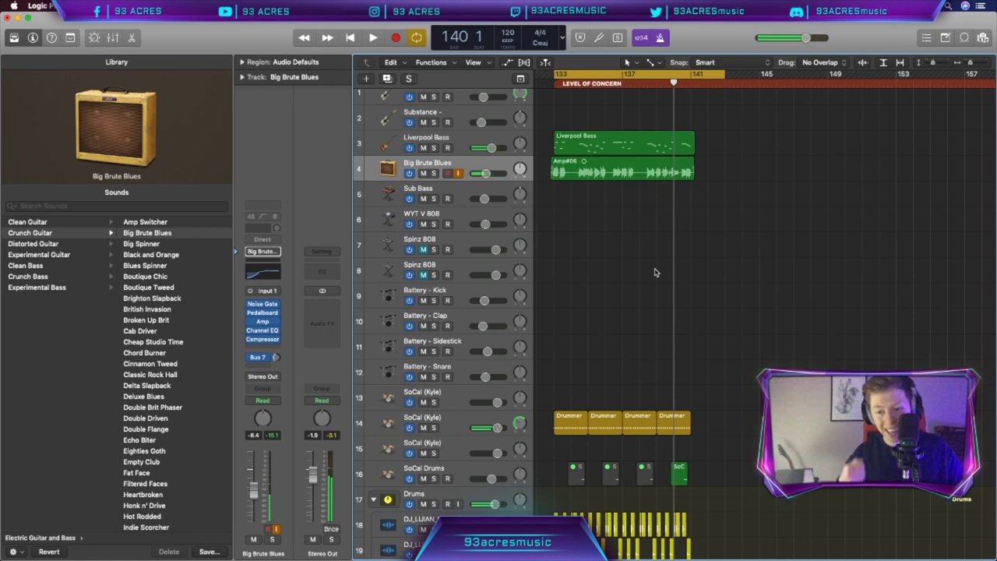
pyautogui.hscroll(1, 654, 272)
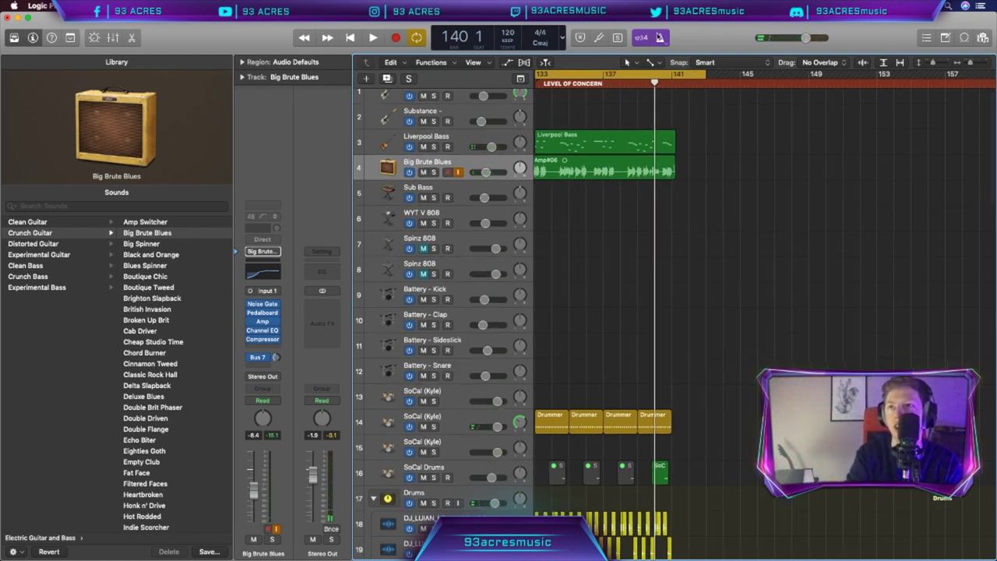
# Split the Amp#06 region at bar 140 beat 2, shorten the last note before the split and audition the gap
pyautogui.press('y')
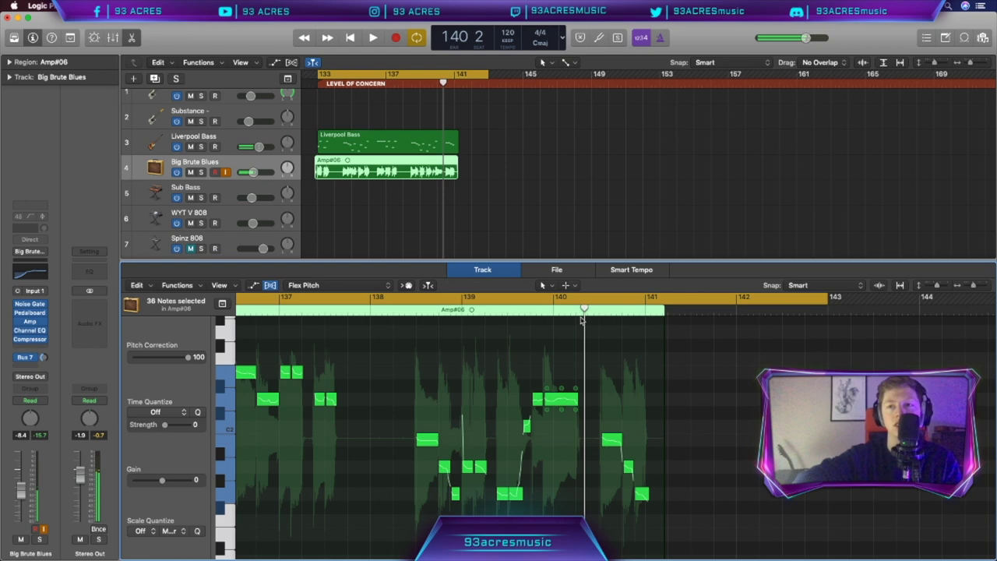
pyautogui.hscroll(3, 580, 319)
pyautogui.press('super+t')
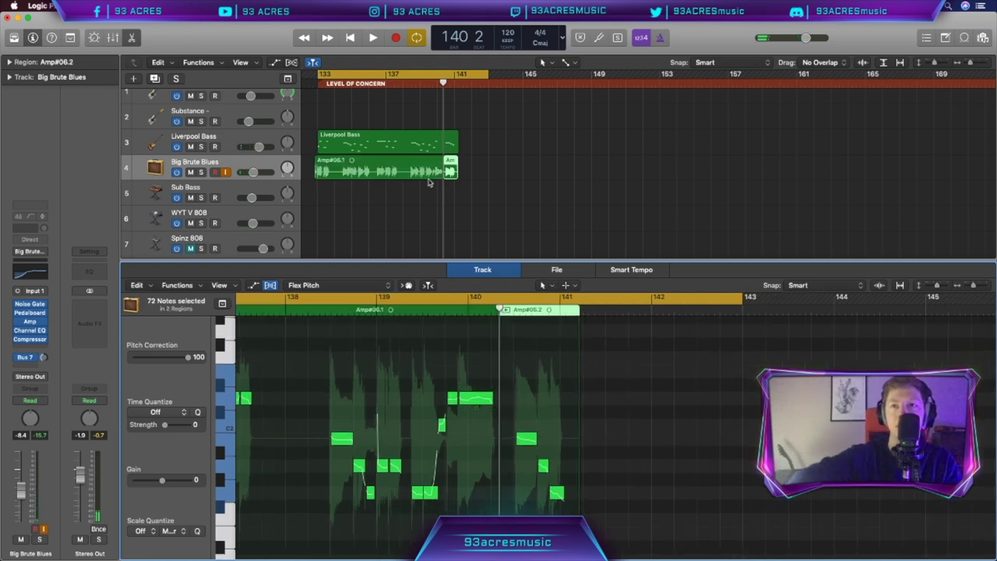
pyautogui.scroll(10, 429, 182)
pyautogui.moveTo(493, 397); pyautogui.dragTo(480, 398)
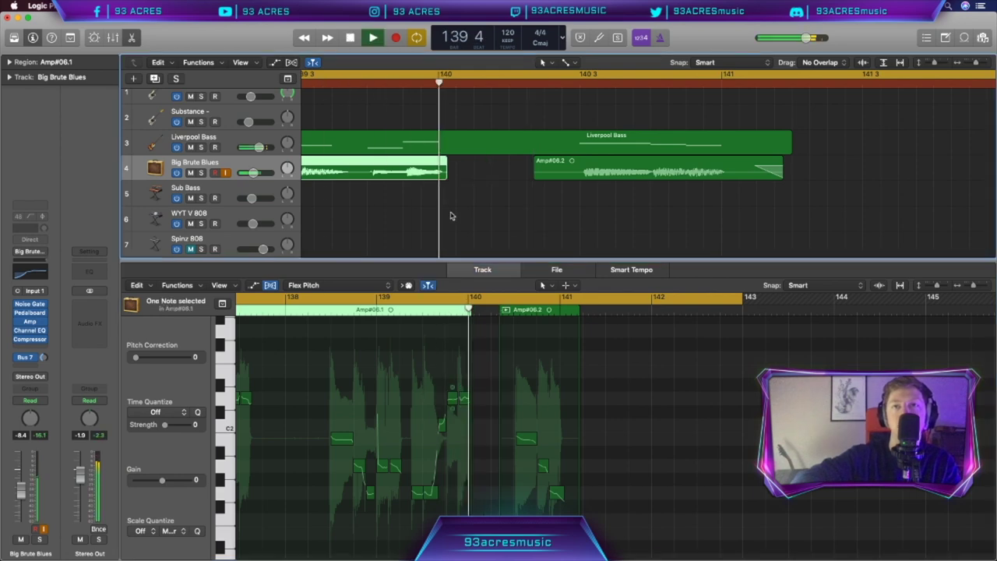
pyautogui.press('space')
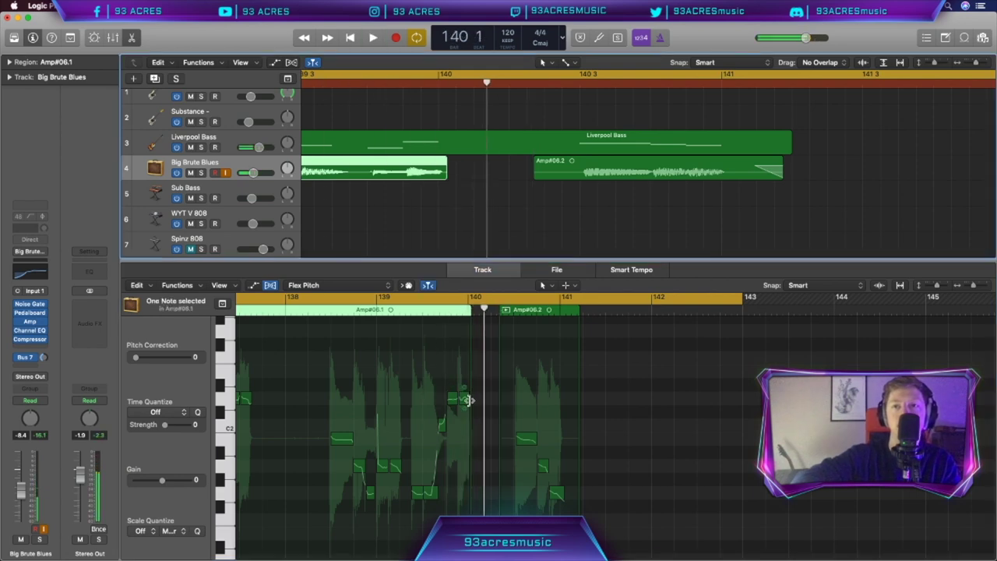
# Insert a mono RCompressor plug-in after the existing effects on the Big Brute Blues track
pyautogui.click(40, 339)
pyautogui.moveTo(75, 373)
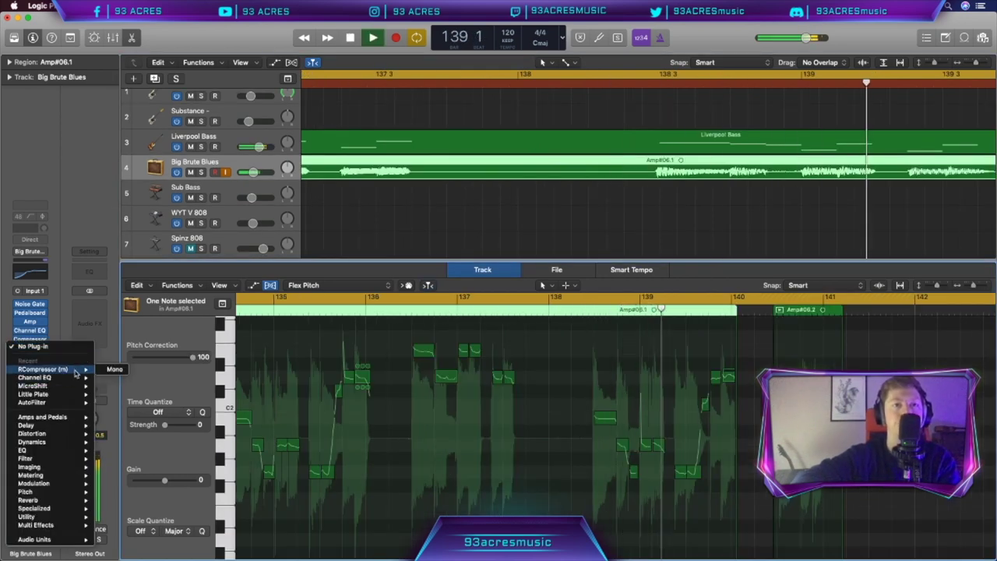
pyautogui.click(114, 368)
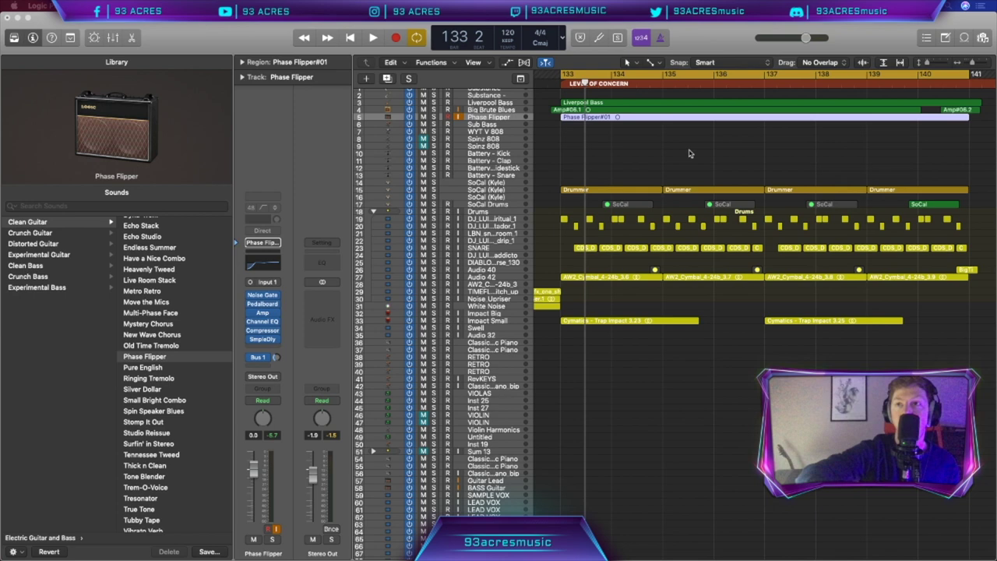
# Hide the Library and record a guitar take on the Mystery Chorus track across bars 133 to 140
pyautogui.click(668, 136)
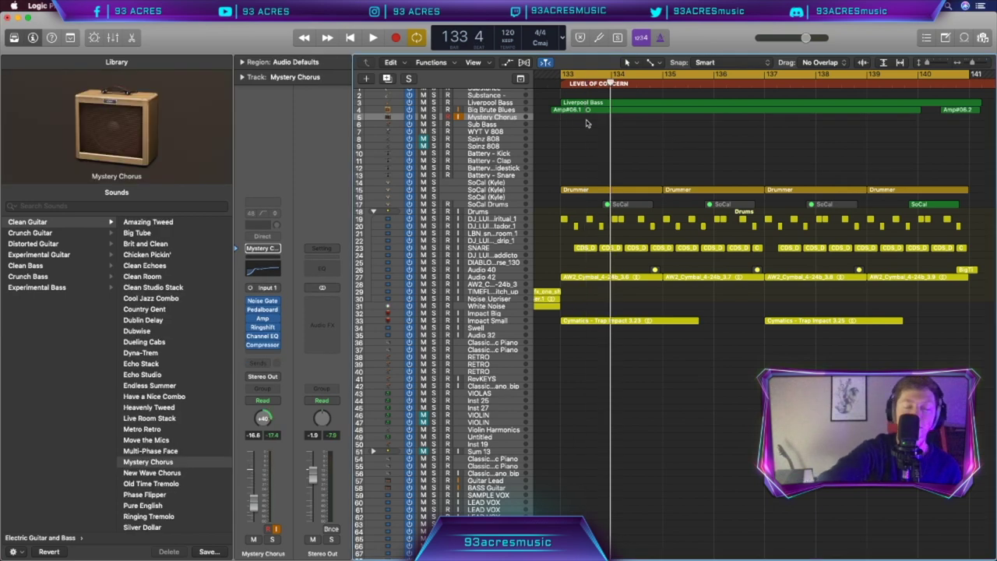
pyautogui.press('y')
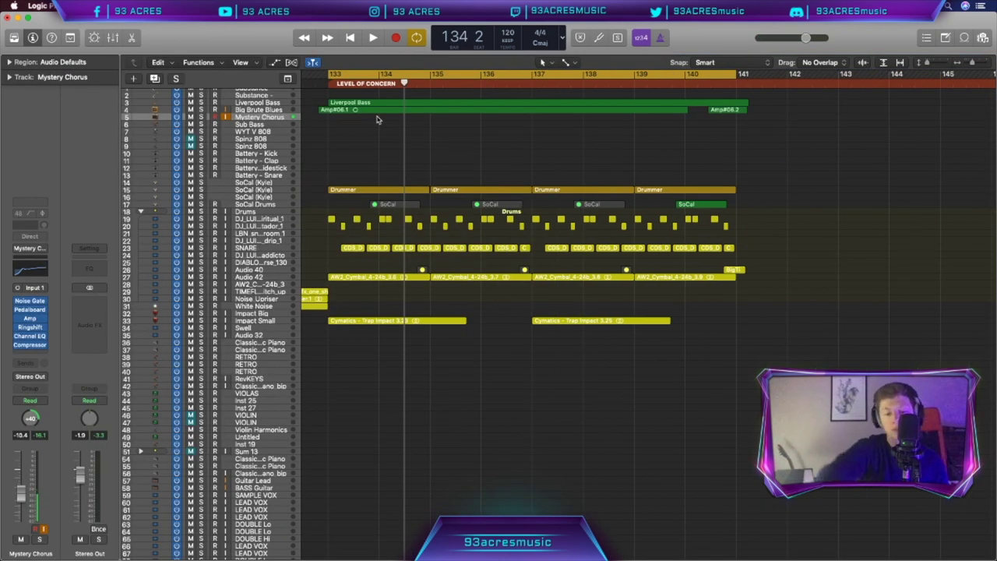
pyautogui.press('r')
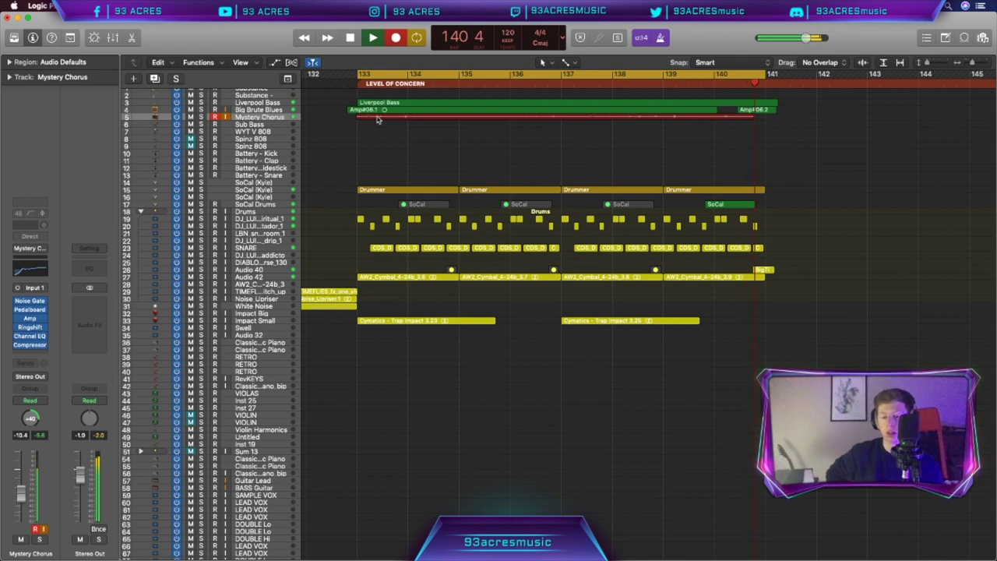
pyautogui.press('space')
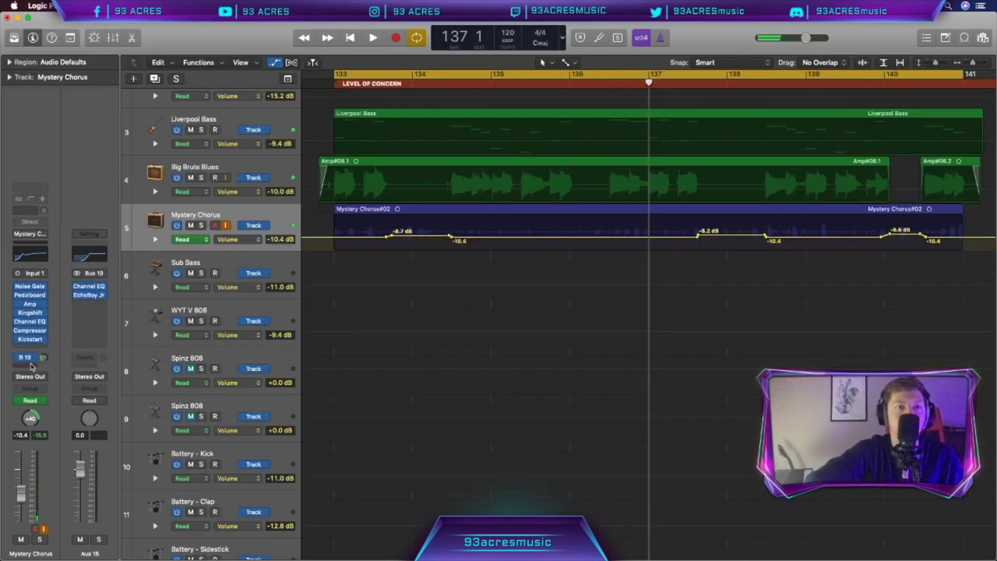
# Add a send to Bus 33 on the Mystery Chorus track
pyautogui.click(30, 359)
pyautogui.moveTo(47, 380)
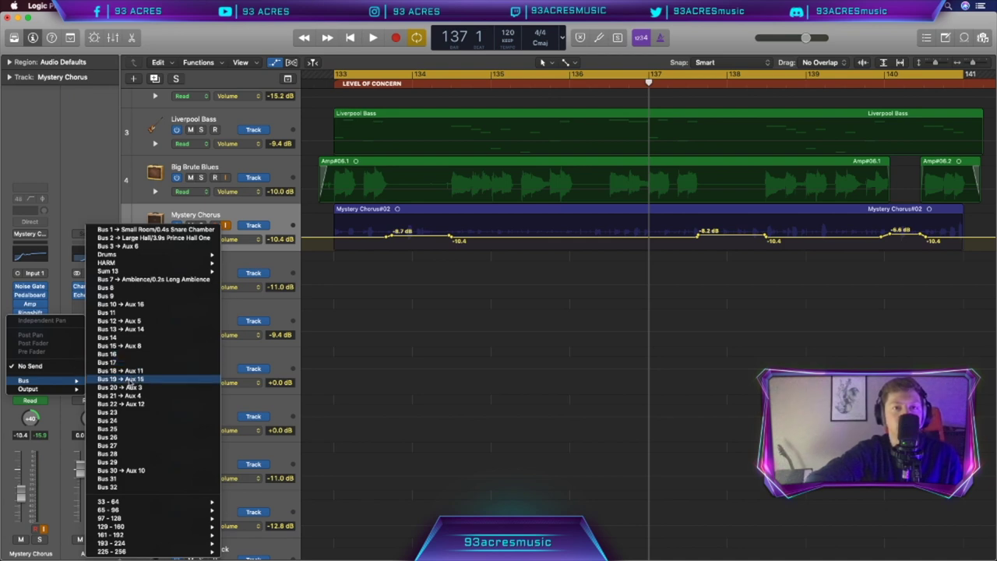
pyautogui.moveTo(137, 501)
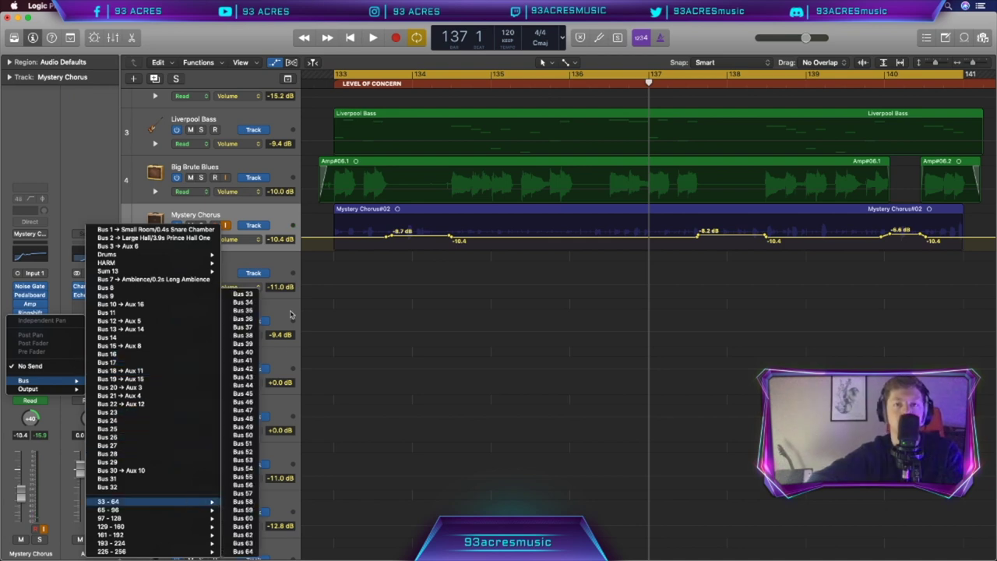
pyautogui.click(242, 293)
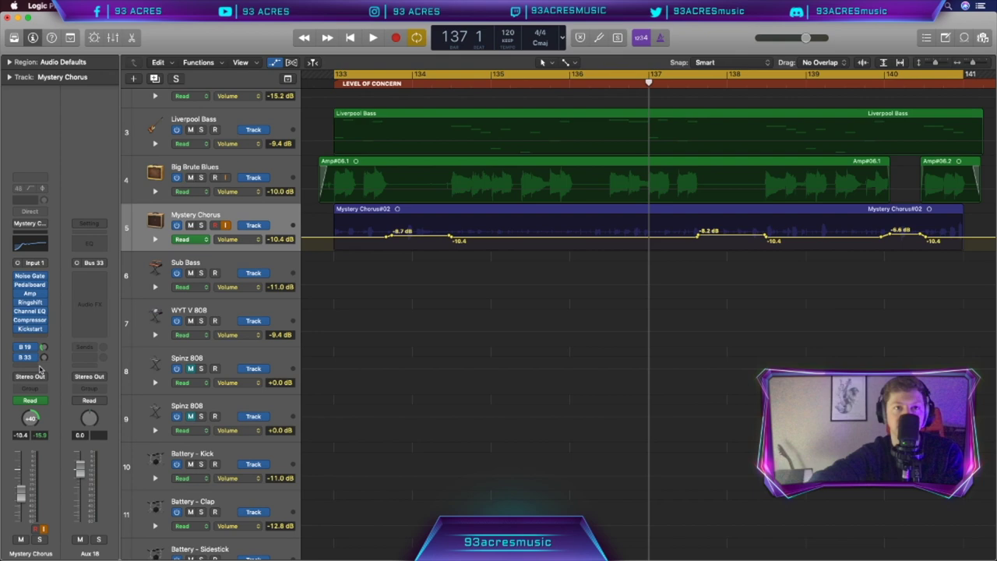
pyautogui.click(29, 359)
# Insert a Channel EQ on the Aux 18 strip fed by Bus 33 and enable its low-cut band
pyautogui.click(91, 262)
pyautogui.click(91, 248)
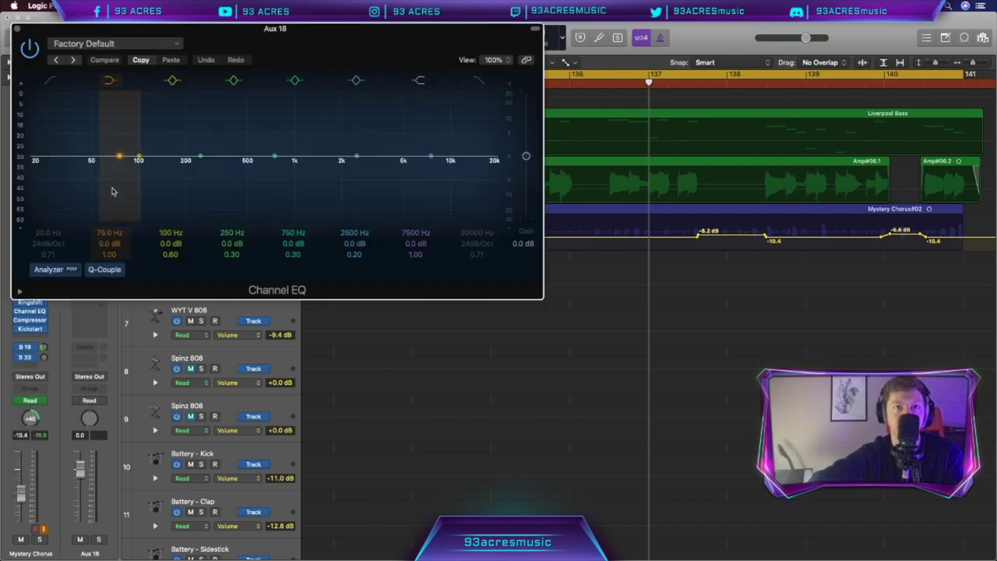
pyautogui.click(55, 85)
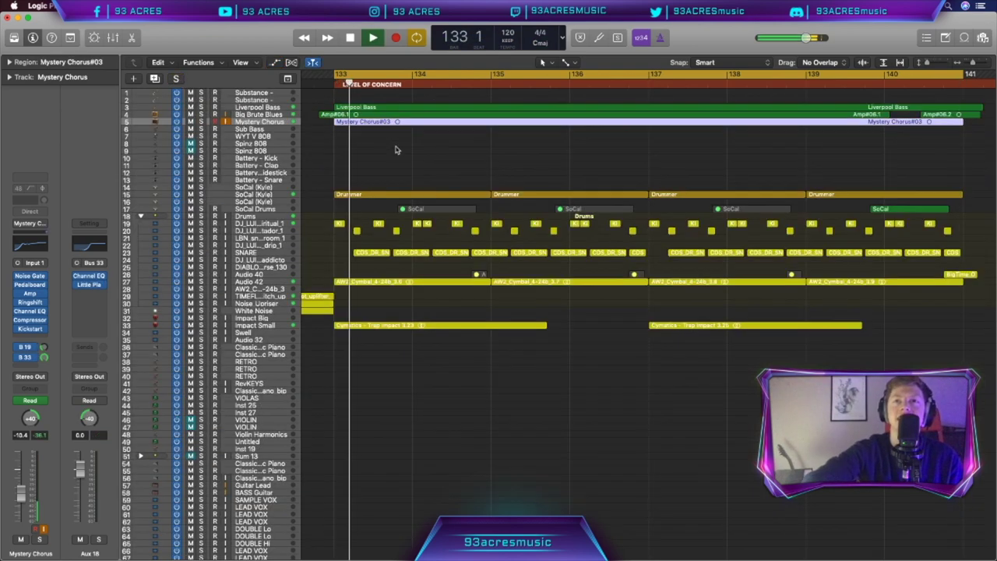
# Audition the LEVEL OF CONCERN section with the Mystery Chorus part and check the Bus 33 send options
pyautogui.click(396, 149)
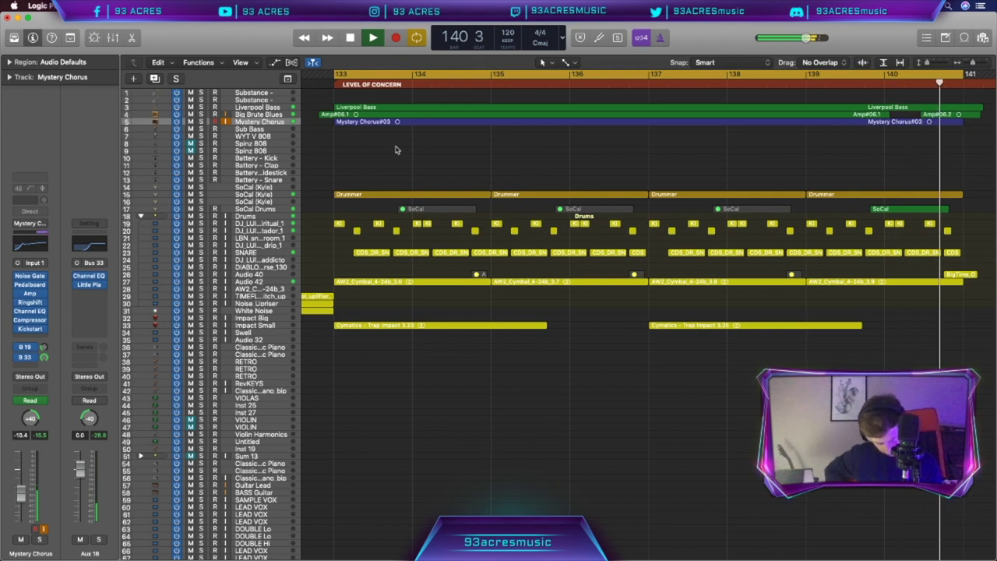
pyautogui.press('space')
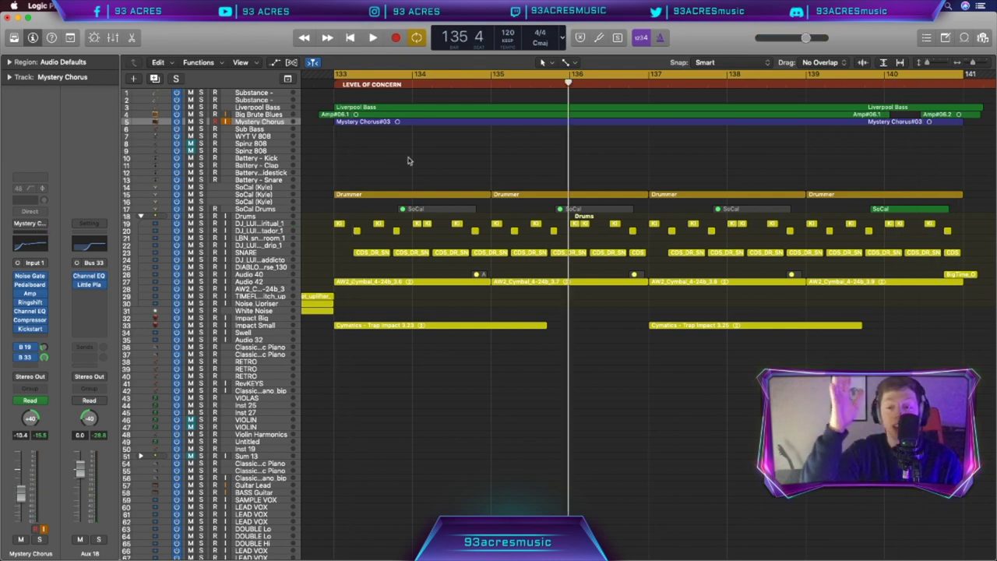
pyautogui.click(33, 359)
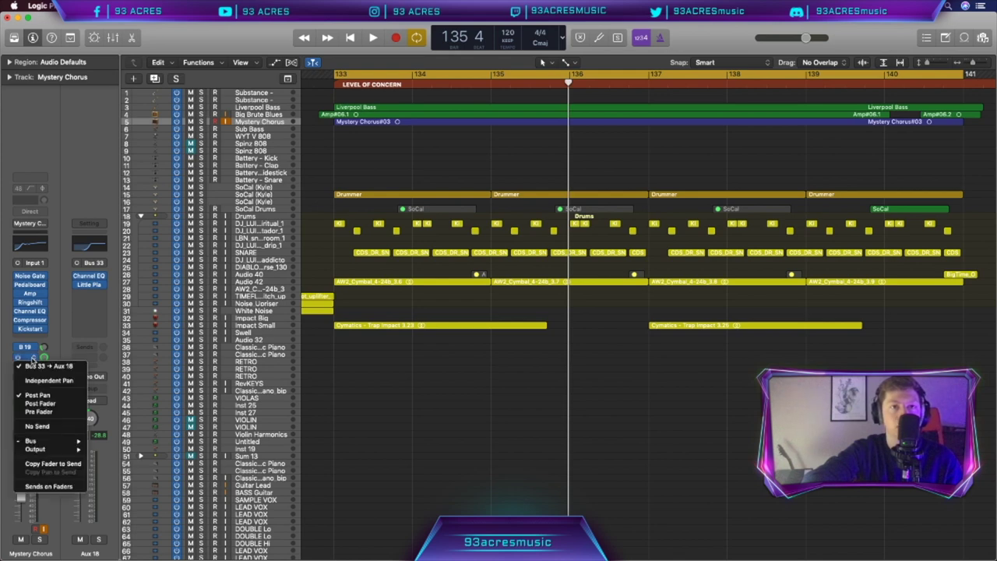
pyautogui.click(61, 303)
# Copy the 70 selected regions of the LEVEL OF CONCERN section so the duplicate starts at bar 141
pyautogui.hscroll(1, 499, 425)
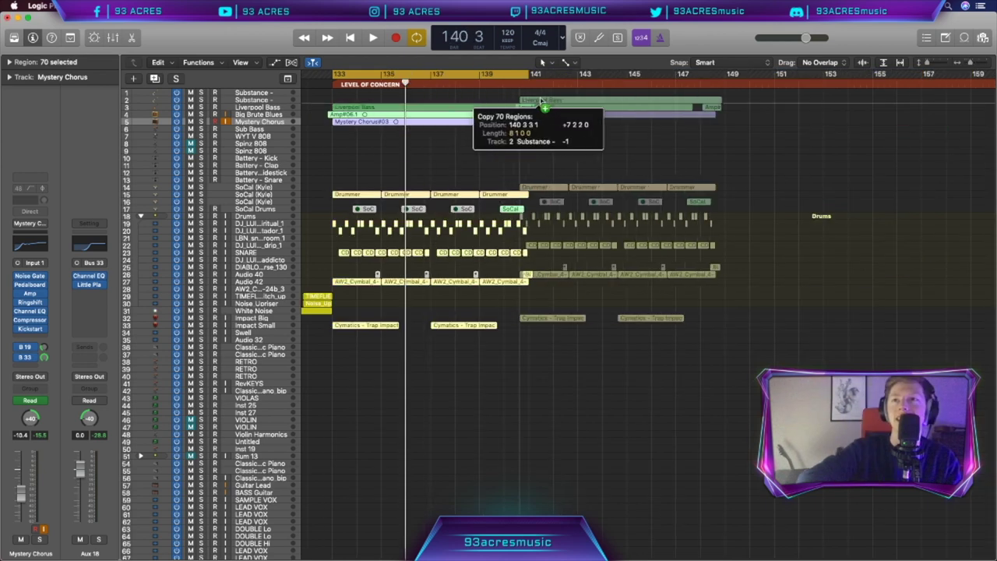
pyautogui.moveTo(540, 102); pyautogui.dragTo(550, 113)
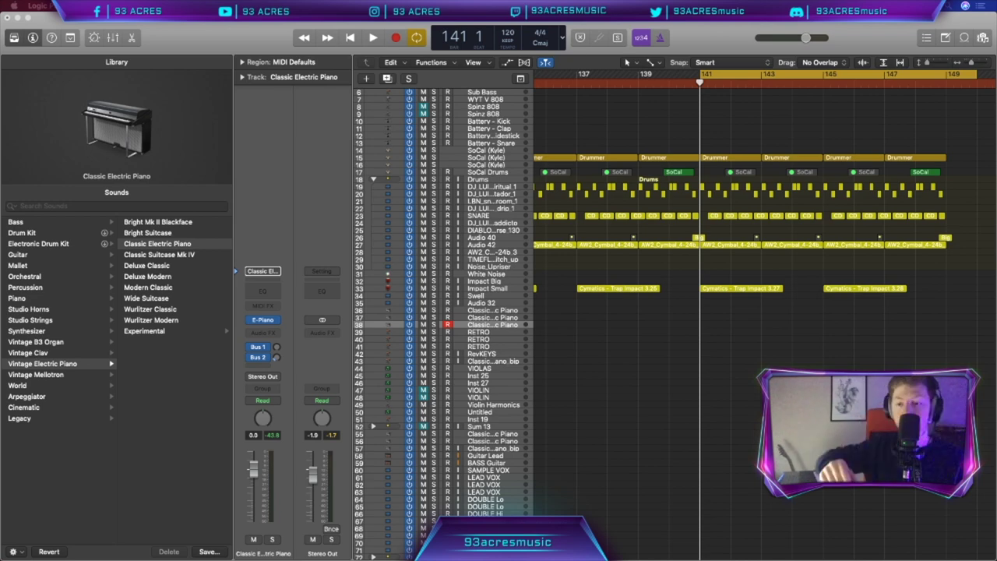
# Insert a Channel EQ on the Classic Electric Piano track and close its window
pyautogui.scroll(2, 730, 143)
pyautogui.hscroll(-1, 730, 143)
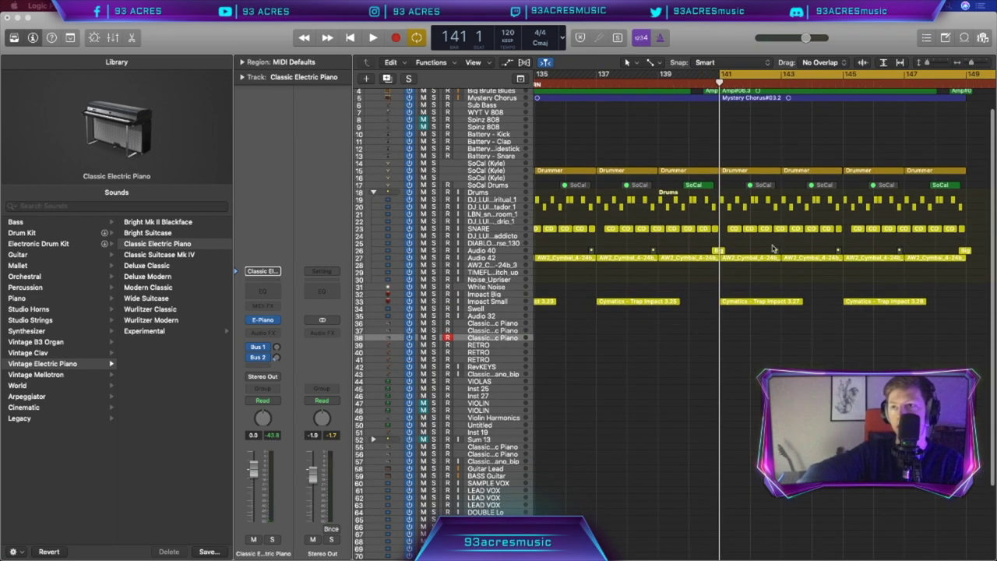
pyautogui.scroll(1, 773, 249)
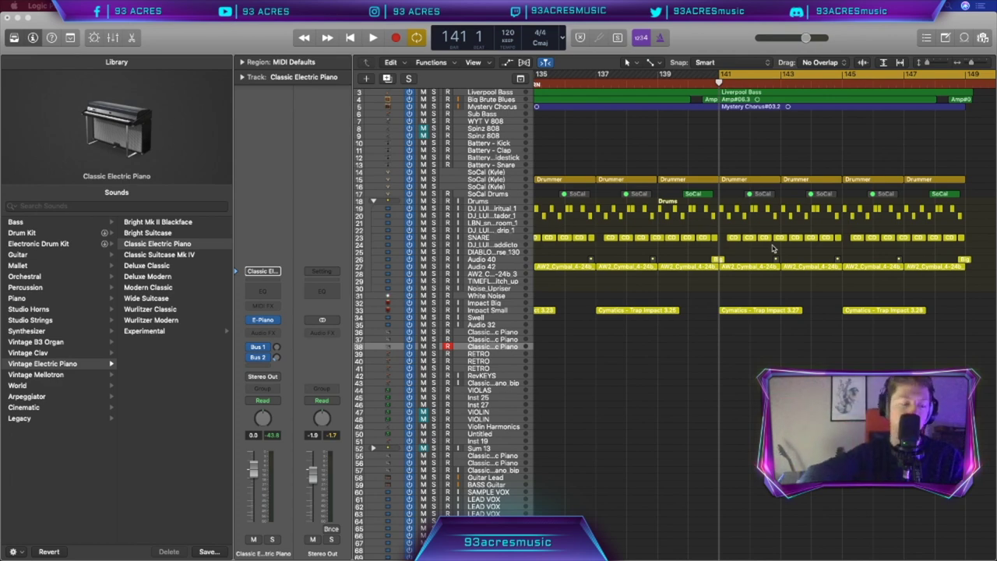
pyautogui.hscroll(3, 754, 349)
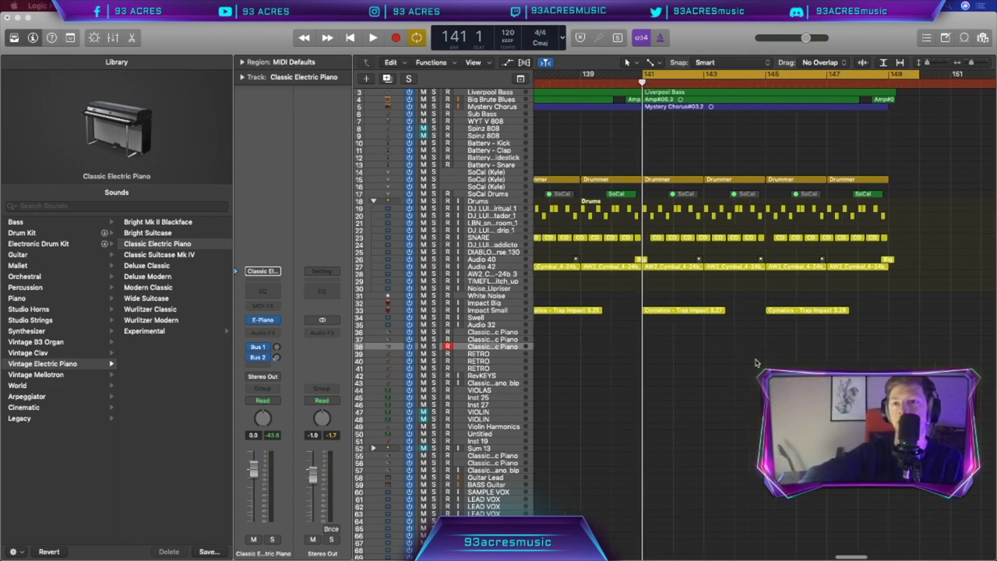
pyautogui.click(262, 290)
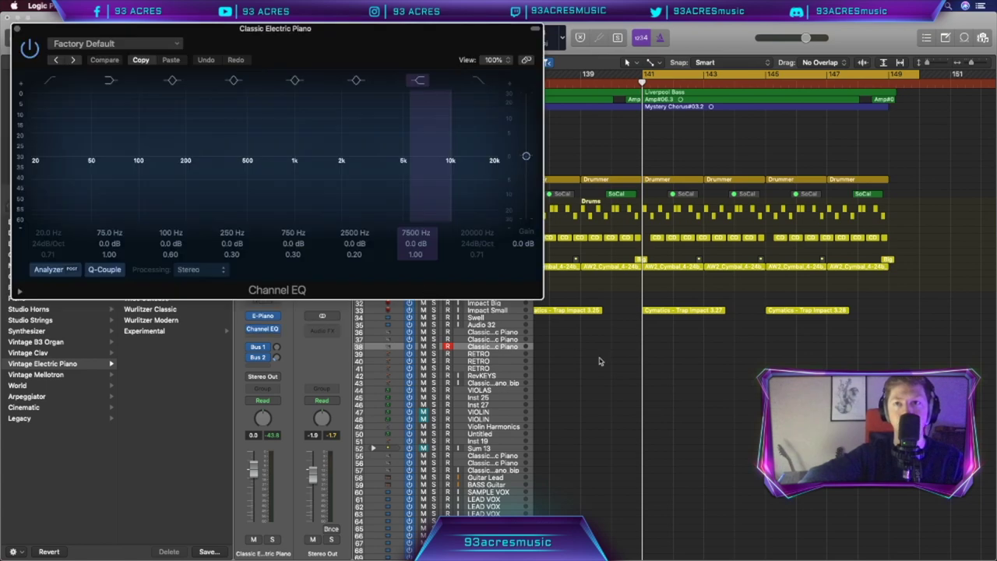
pyautogui.click(15, 30)
# Audition the Yamaha Grand Piano patch and change the track's patch to Steinway Grand Piano
pyautogui.click(17, 298)
pyautogui.click(164, 288)
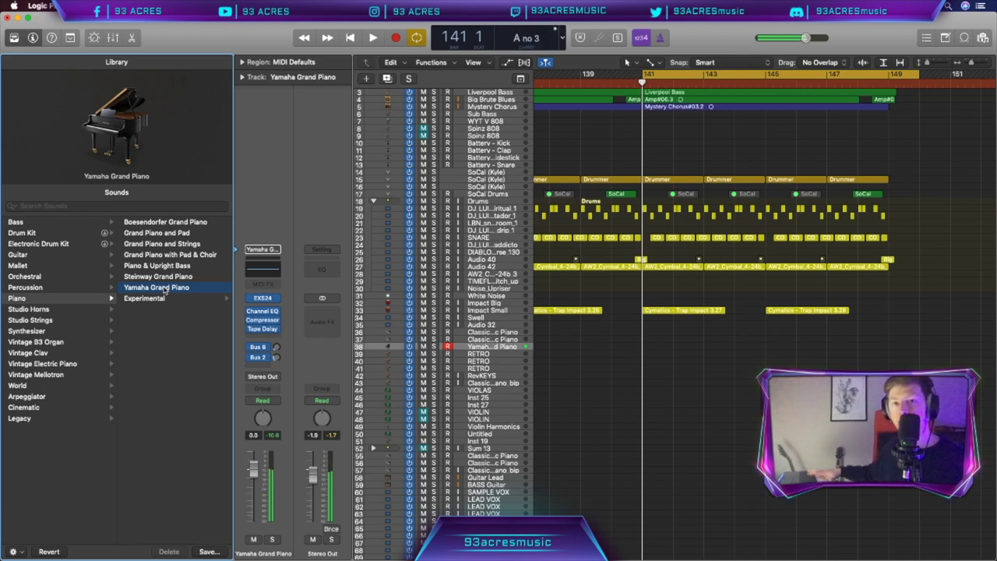
pyautogui.click(175, 278)
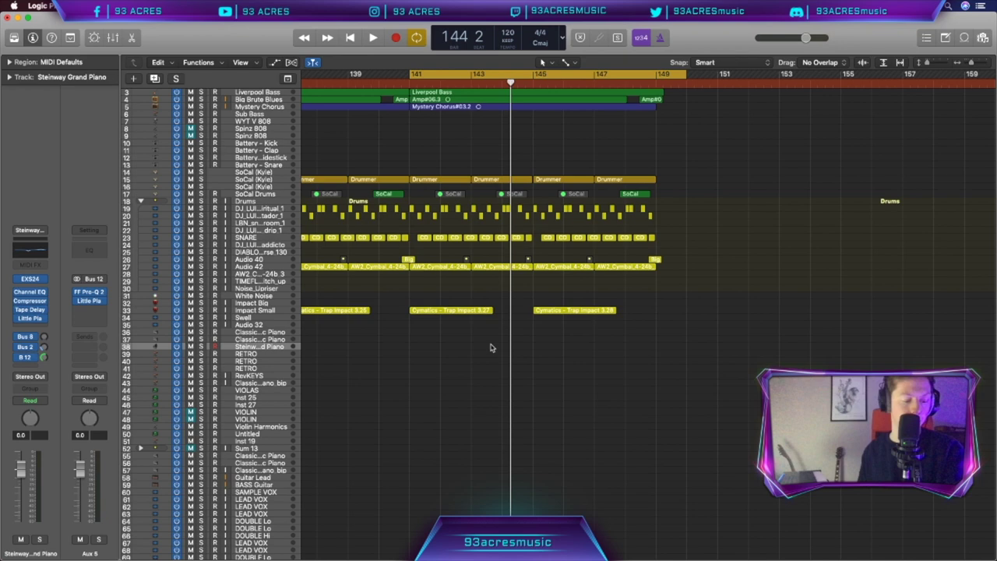
# Record a piano part on the Steinway Grand Piano track from bar 141 and show its notes in the Piano Roll
pyautogui.press('r')
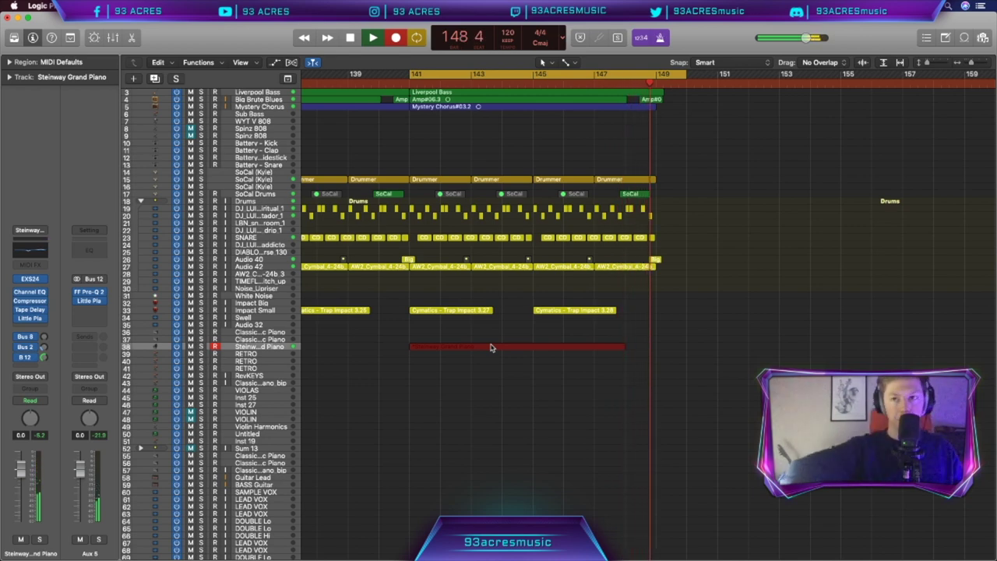
pyautogui.press('space')
pyautogui.doubleClick(491, 347)
pyautogui.press('z')
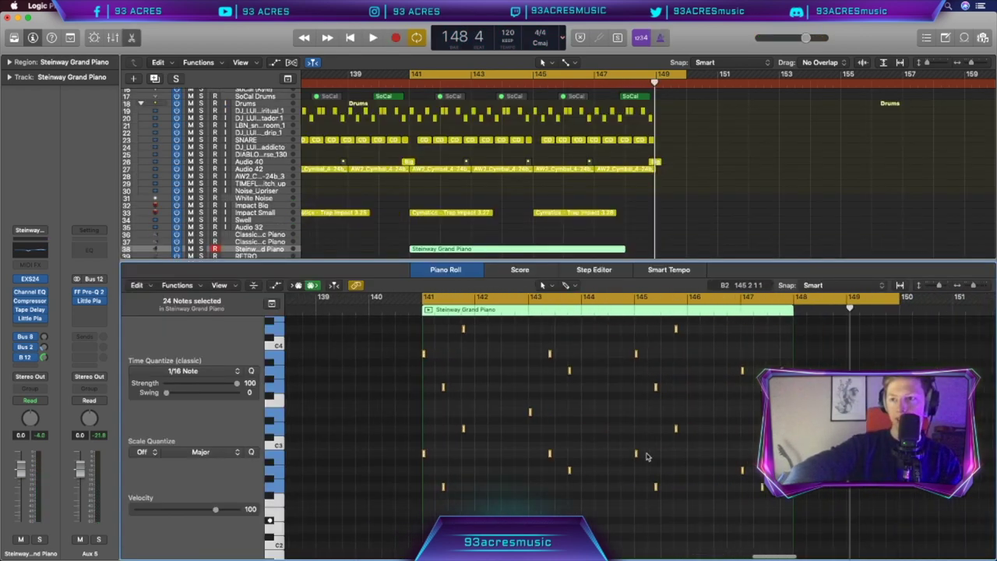
# Select the 12 upper-octave notes of the Steinway Grand Piano region and set their velocity to 127
pyautogui.moveTo(773, 449); pyautogui.dragTo(299, 315)
pyautogui.scroll(-4, 457, 477)
pyautogui.scroll(5, 457, 478)
pyautogui.scroll(10, 400, 435)
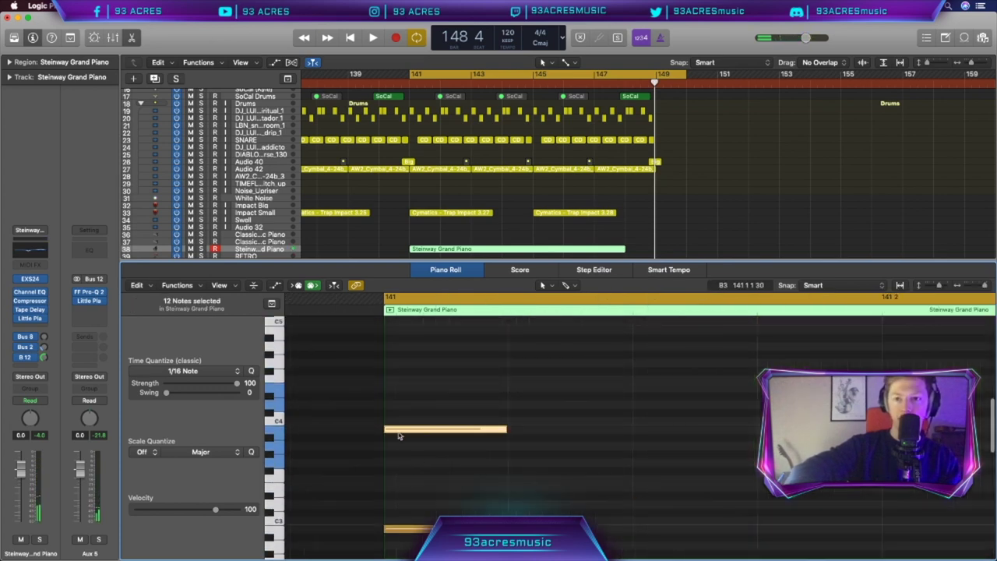
pyautogui.scroll(-5, 398, 433)
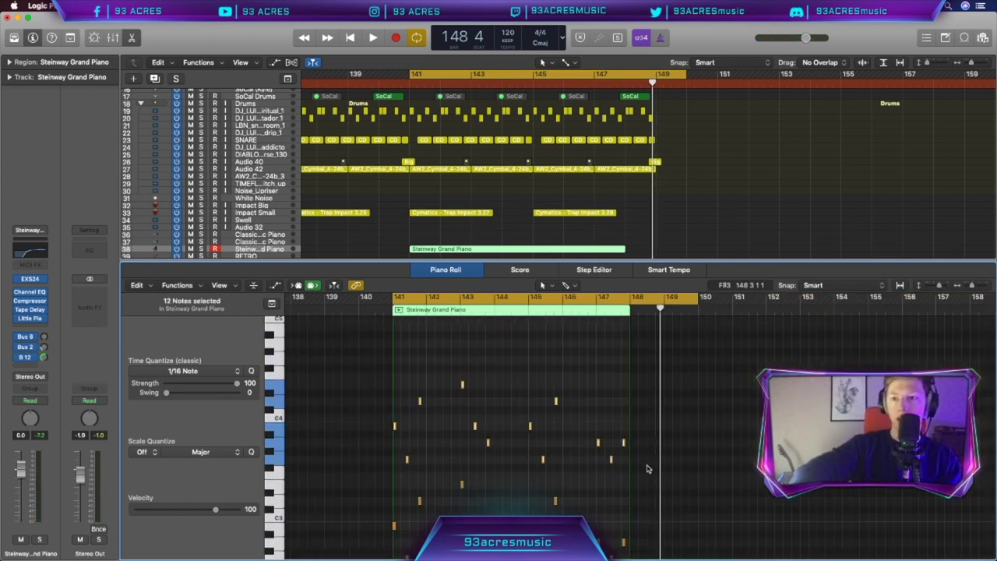
pyautogui.moveTo(646, 468); pyautogui.dragTo(335, 361)
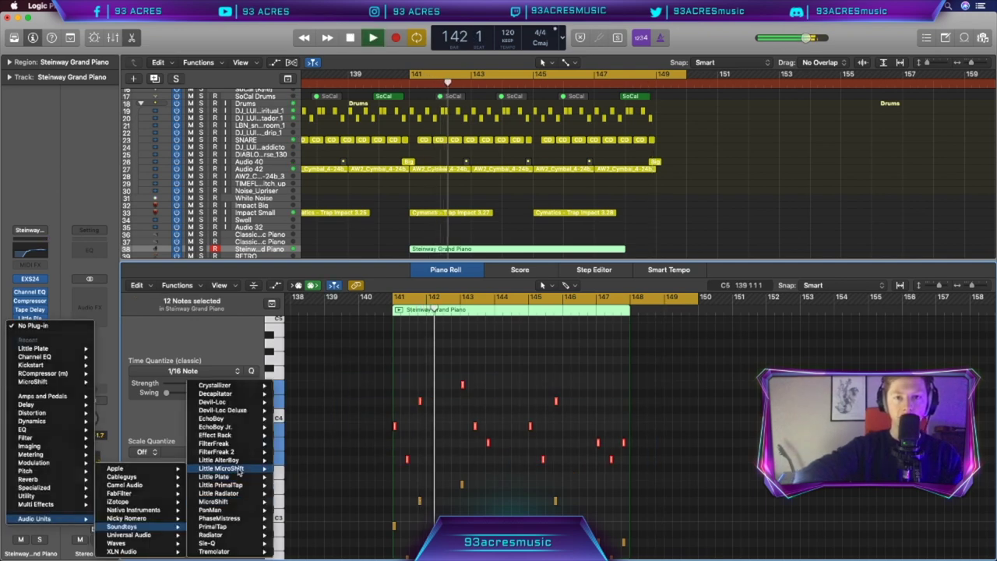
# Insert the Soundtoys Little MicroShift plug-in on the Steinway Grand Piano track
pyautogui.press('Escape')
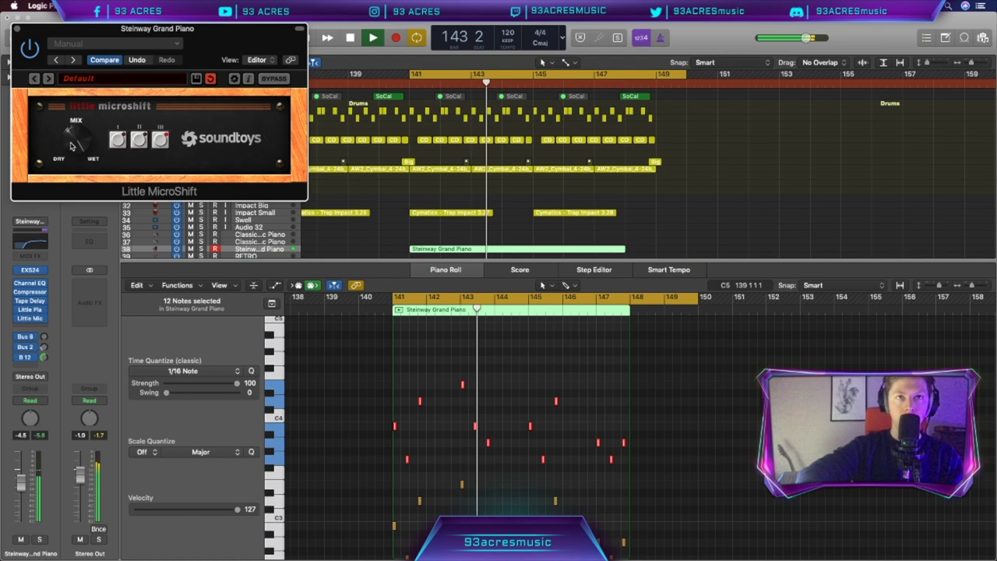
# Compare styles II and III in Little MicroShift on the piano, choose style III, and set the mix slightly below halfway
pyautogui.moveTo(71, 145); pyautogui.dragTo(73, 166)
pyautogui.click(137, 146)
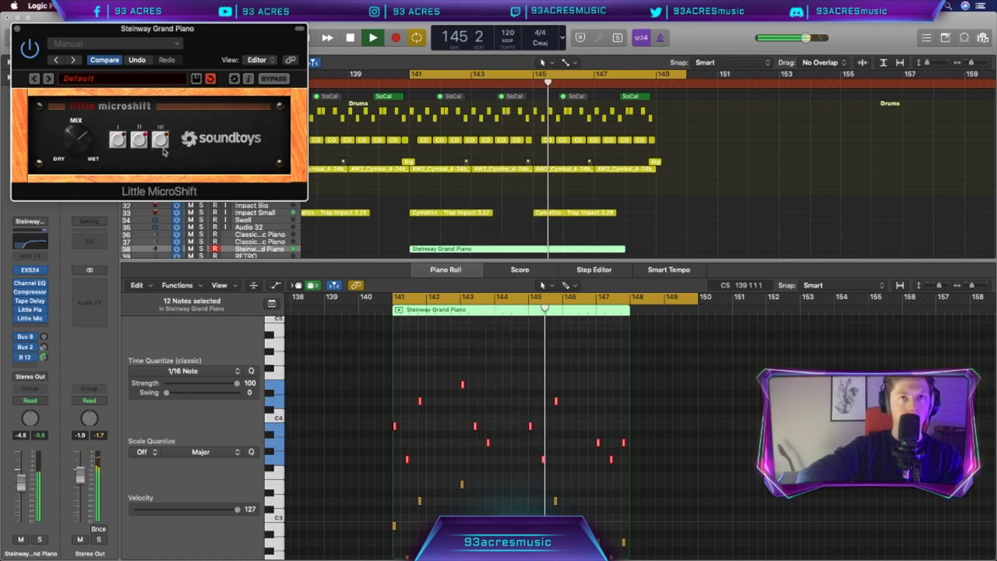
pyautogui.click(163, 148)
pyautogui.moveTo(75, 145); pyautogui.dragTo(75, 168)
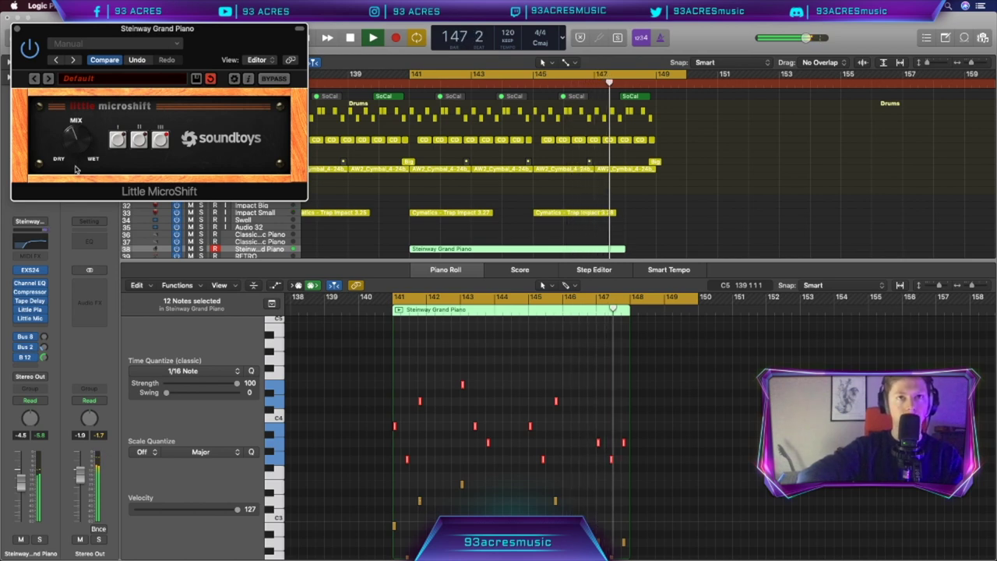
pyautogui.click(16, 29)
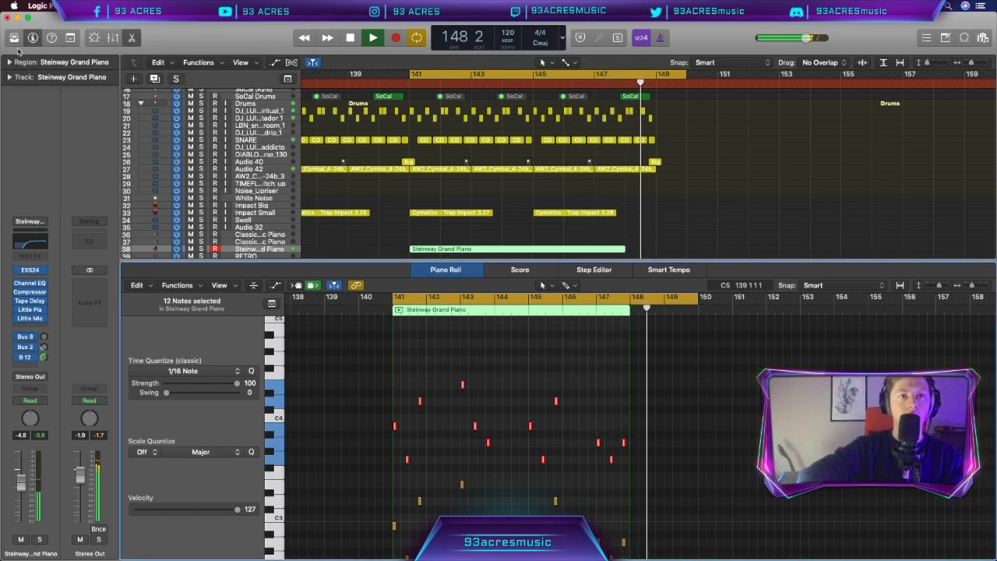
pyautogui.press('space')
# Add sends to Bus 19, Bus 20 and Bus 18 on the Steinway Grand Piano track and balance their levels with the track soloed
pyautogui.click(29, 366)
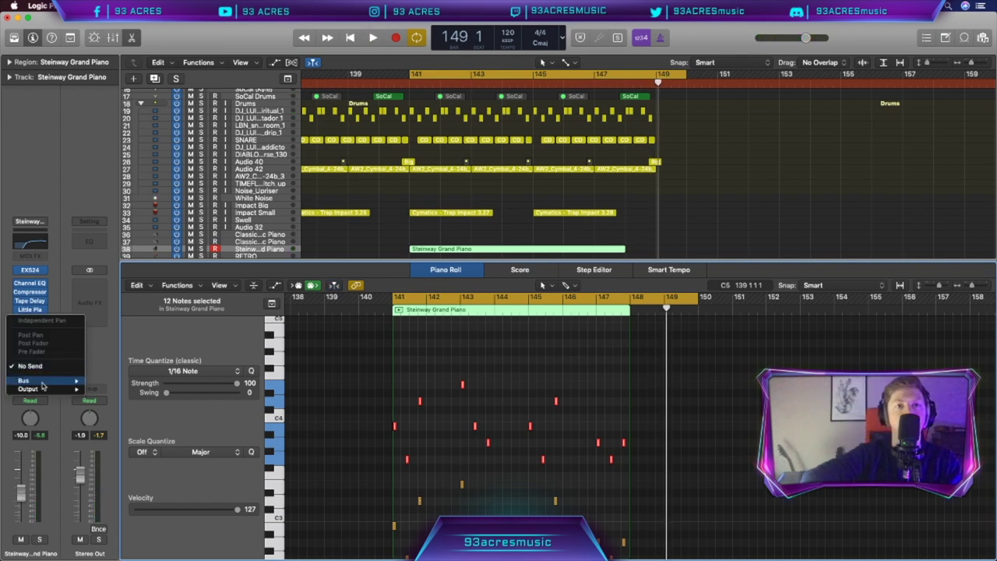
pyautogui.moveTo(43, 385)
pyautogui.click(155, 381)
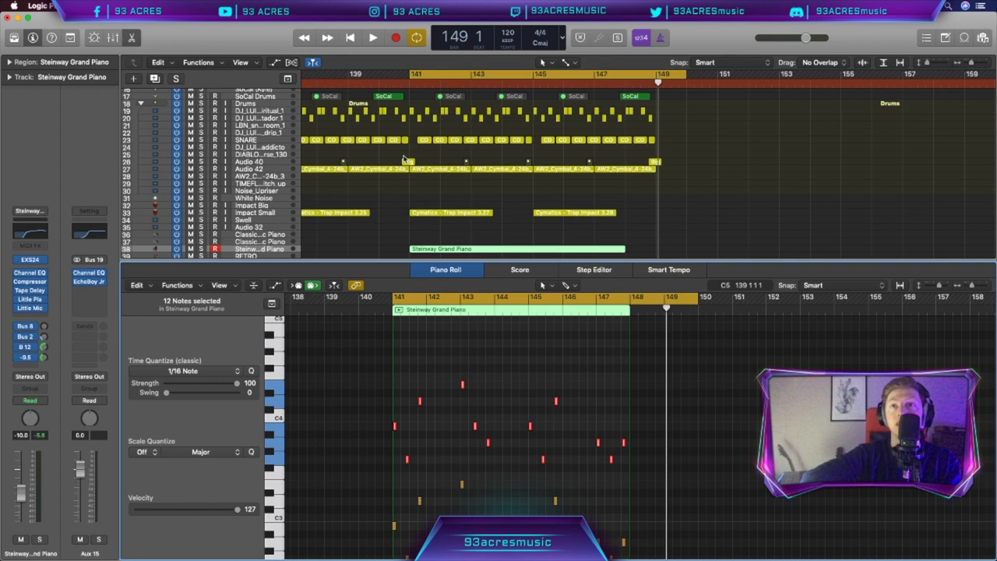
pyautogui.press('space')
pyautogui.click(201, 249)
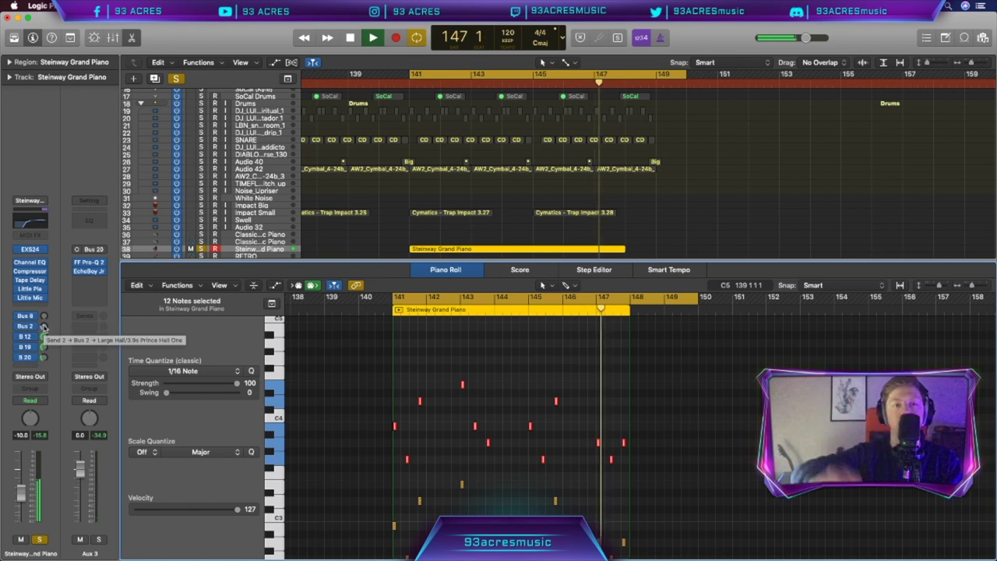
pyautogui.click(26, 366)
pyautogui.moveTo(49, 380)
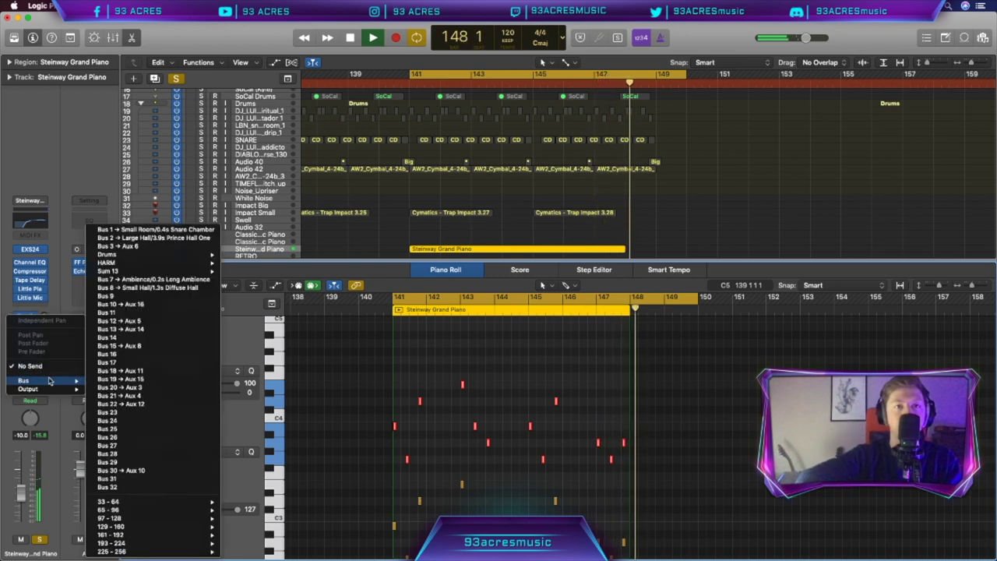
pyautogui.click(121, 370)
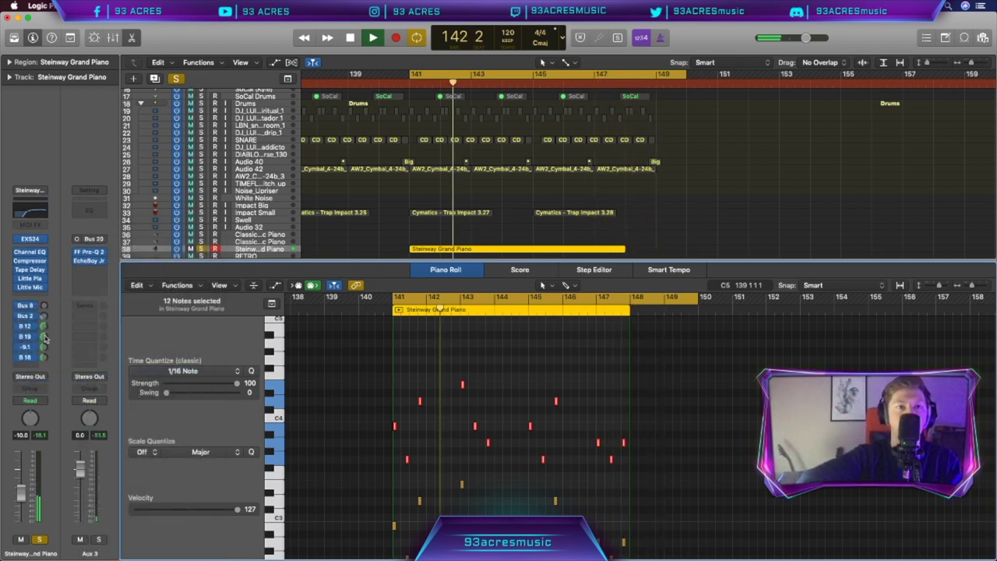
pyautogui.moveTo(45, 337); pyautogui.dragTo(44, 328)
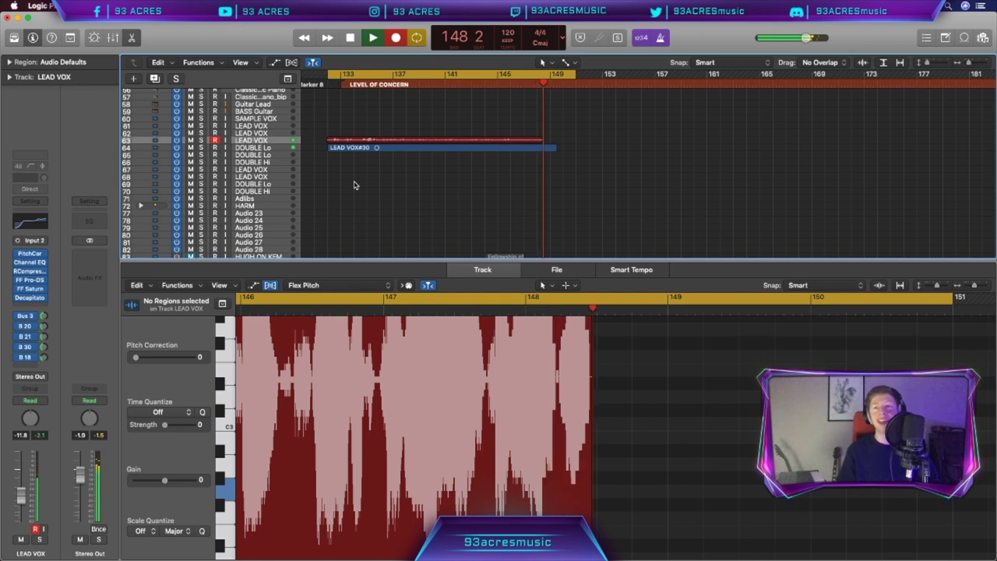
# Finish recording the vocal take on the LEAD VOX track over the LEVEL OF CONCERN section
pyautogui.press('space')
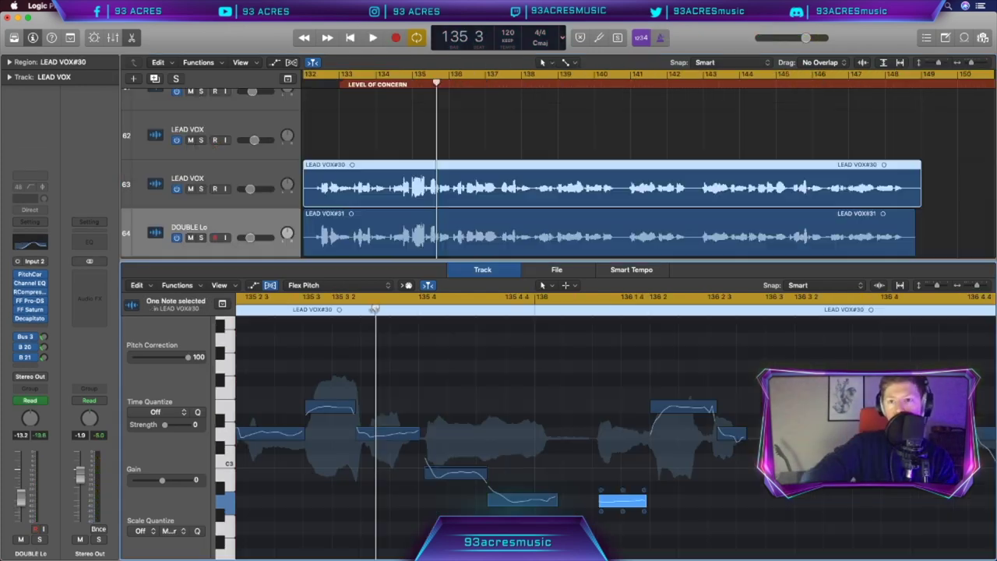
# Play back the Flex Pitch-edited lead vocal with its DOUBLE Lo layer and close the audio editor
pyautogui.press('space')
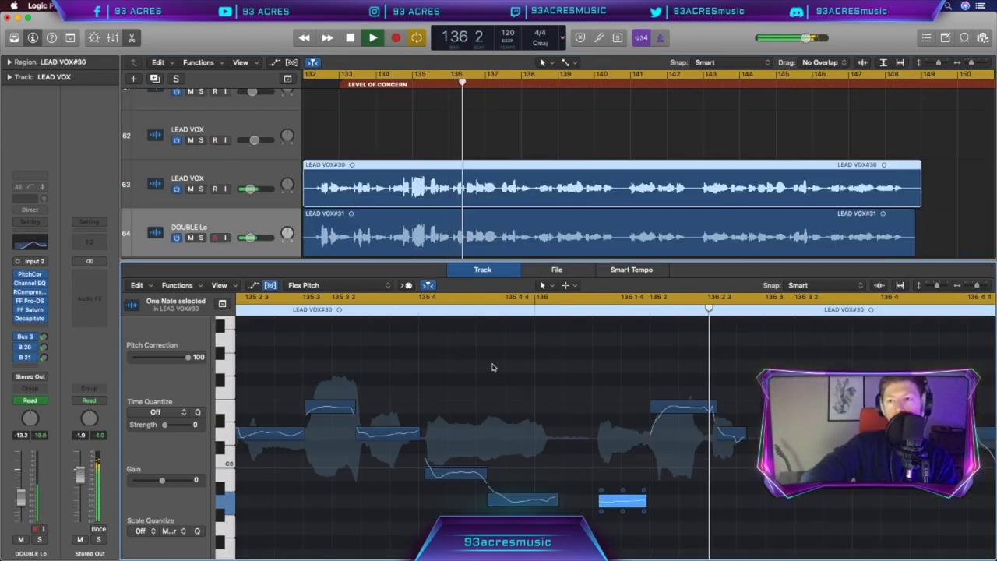
pyautogui.press('super+Left')
pyautogui.press('super+Left')
pyautogui.press('super+Left')
pyautogui.press('super+Left')
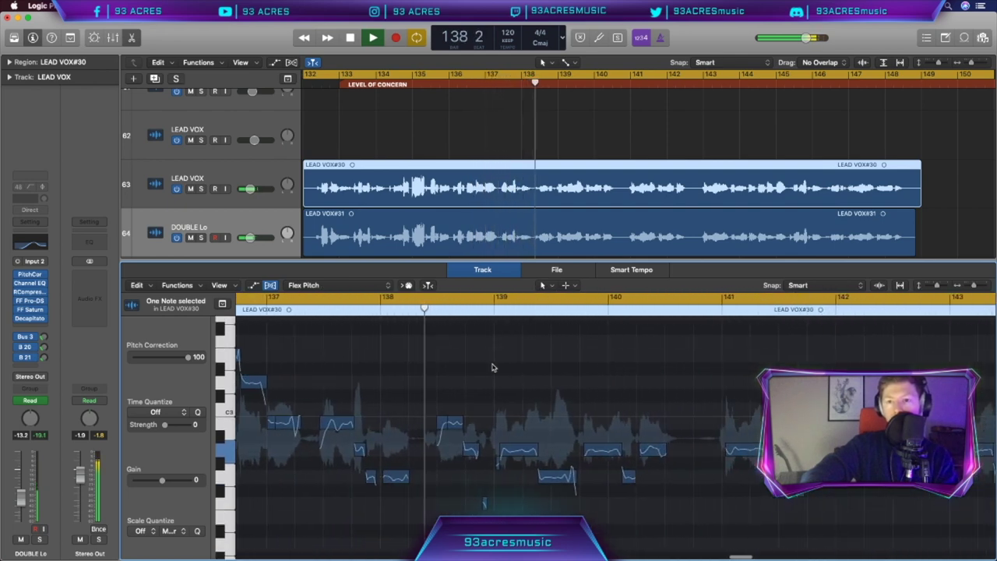
pyautogui.press('e')
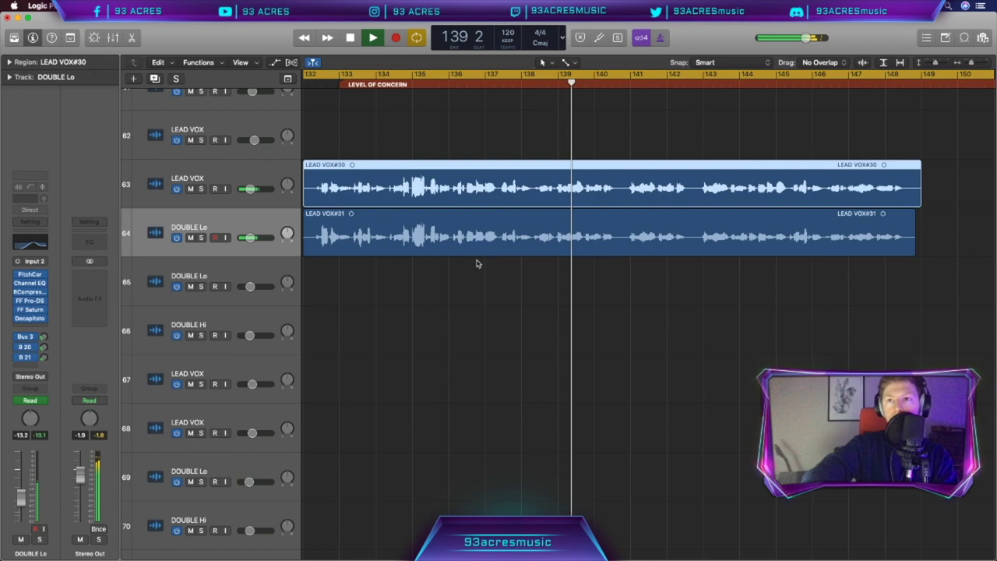
pyautogui.scroll(15, 478, 264)
pyautogui.scroll(20, 477, 263)
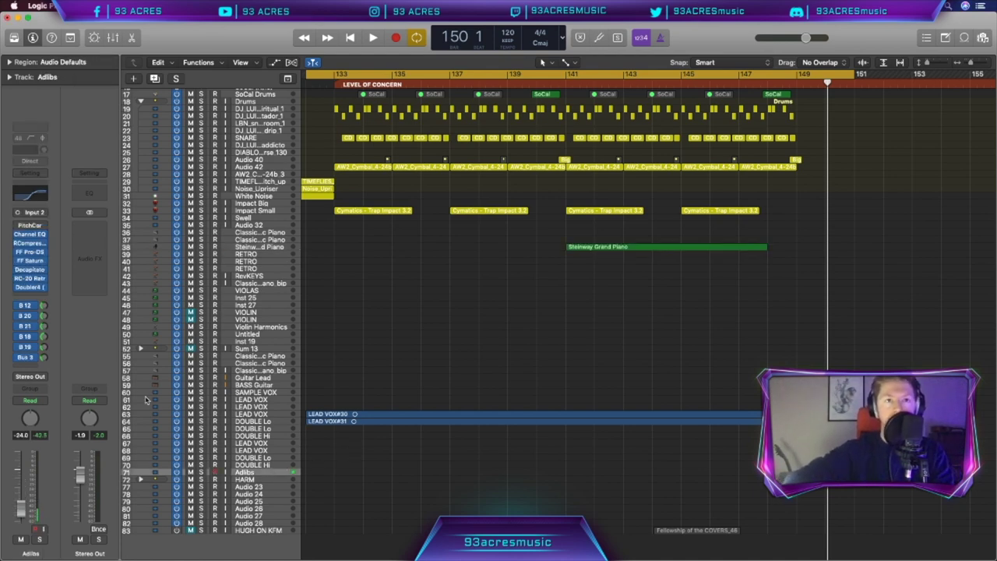
# Duplicate the Adlibs track and record a short ad-lib on the copy from bar 140 to just after bar 141
pyautogui.press('super+d')
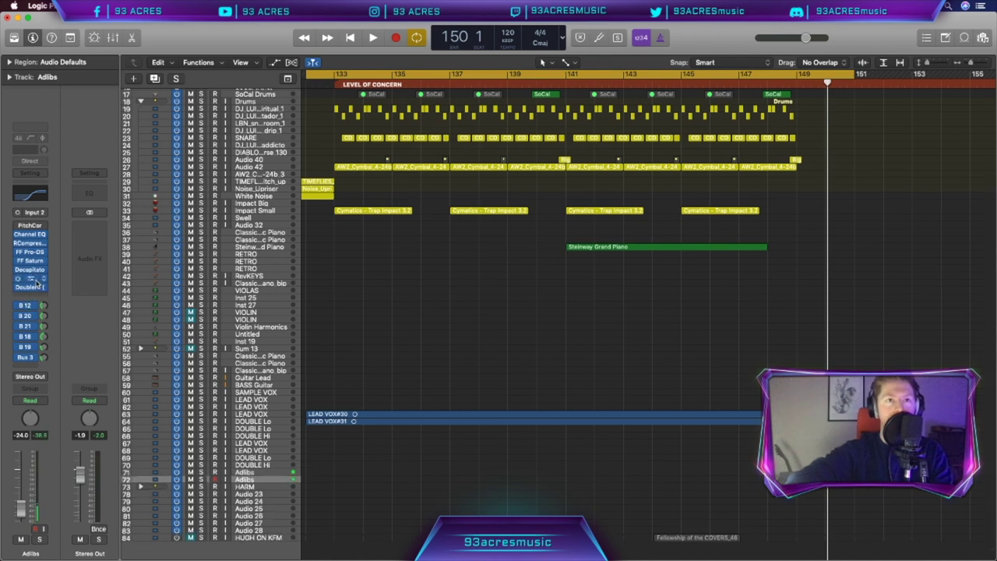
pyautogui.press('space')
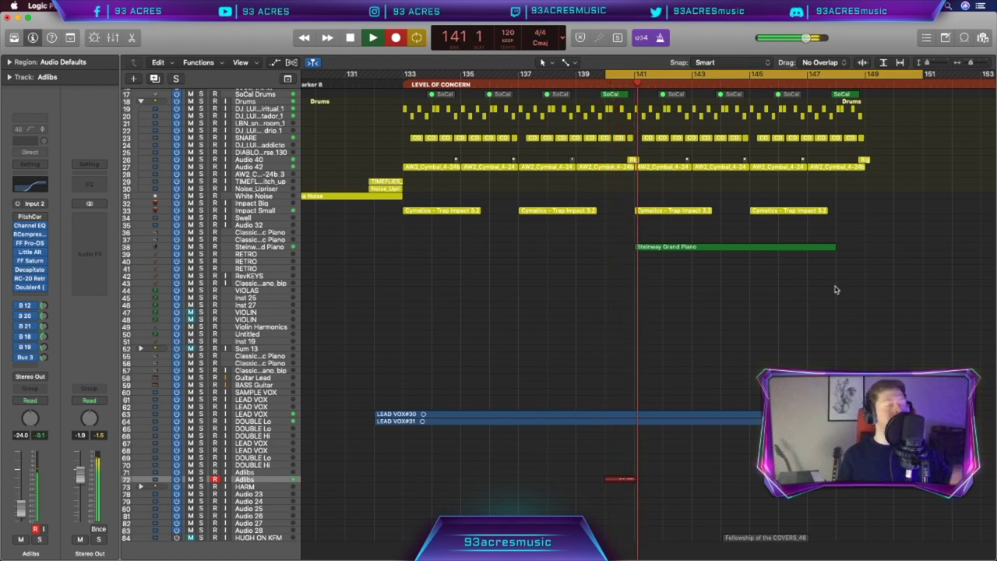
pyautogui.press('space')
# Trim the silence at the start of the recorded ad-lib region and fade both of its ends
pyautogui.press('z')
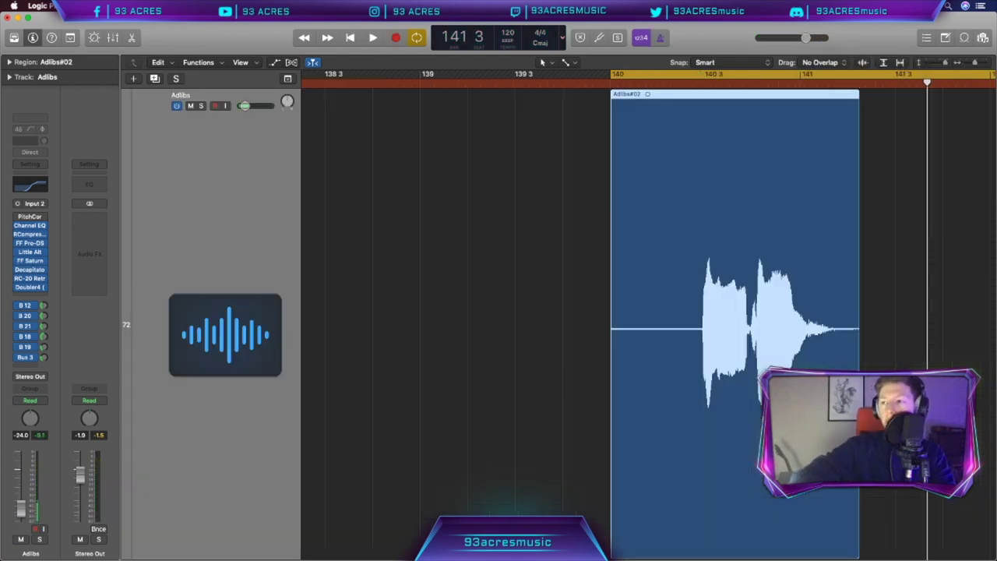
pyautogui.click(645, 429)
pyautogui.moveTo(613, 438); pyautogui.dragTo(690, 433)
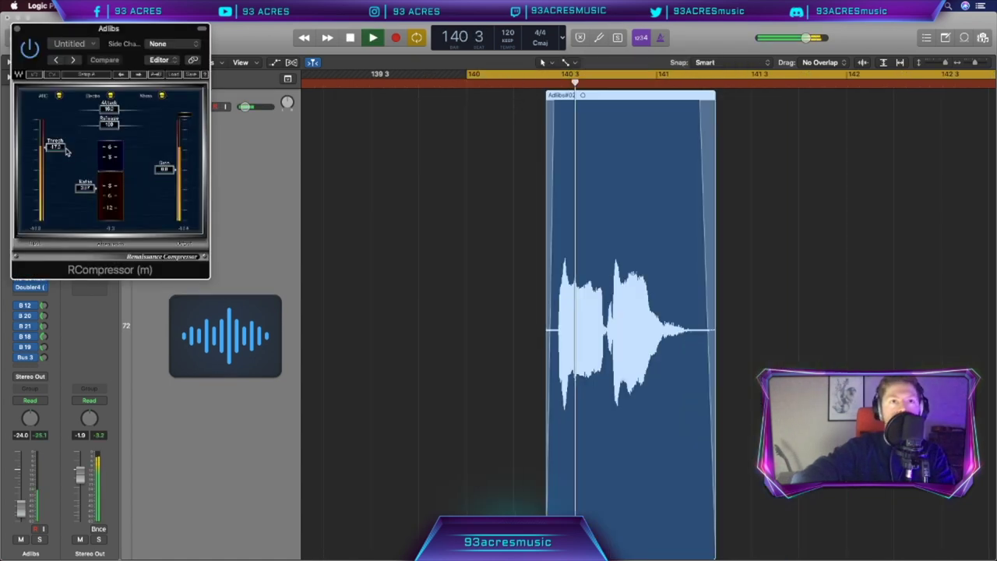
# Lower the RCompressor threshold on the new Adlibs track during playback
pyautogui.moveTo(62, 148); pyautogui.dragTo(62, 159)
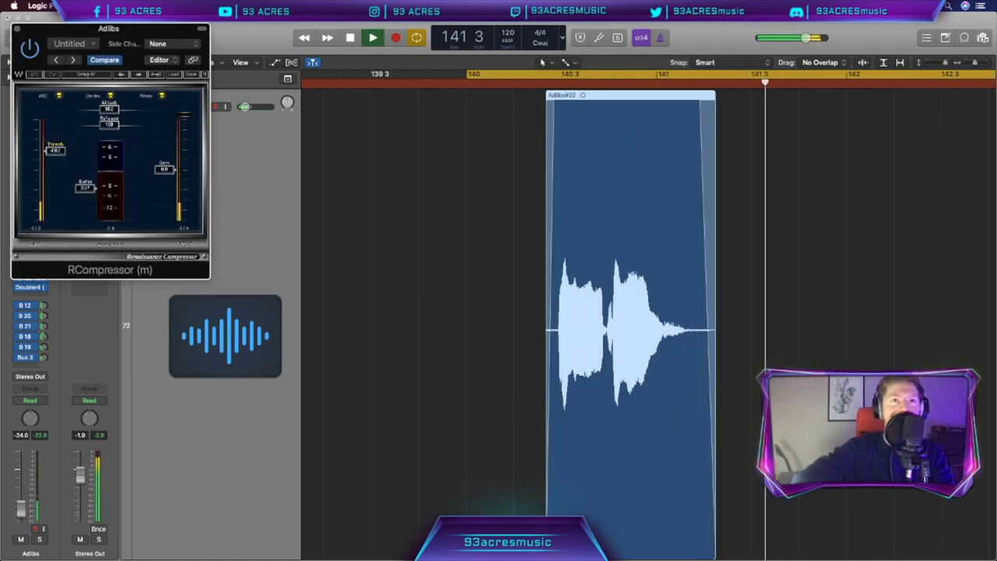
pyautogui.press('space')
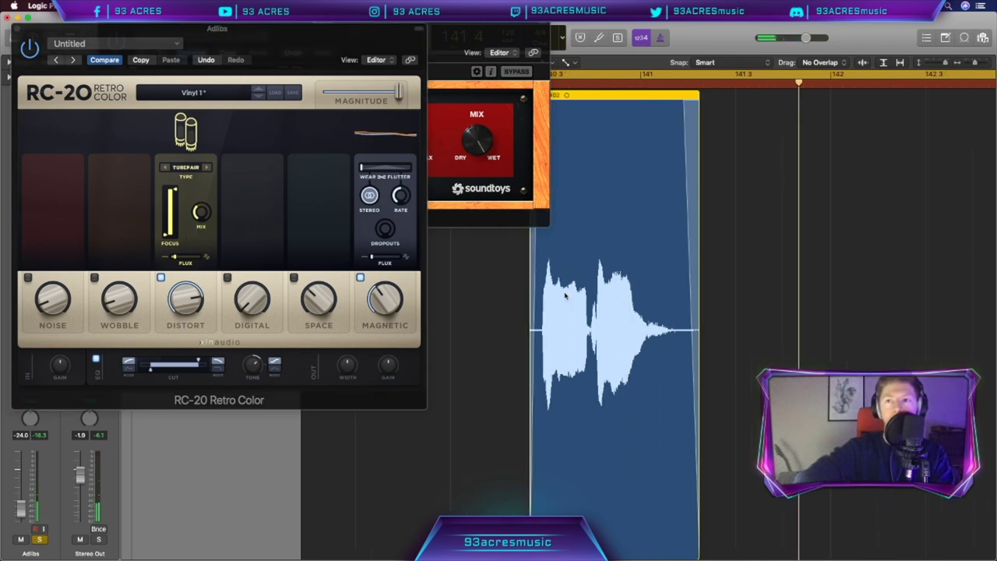
# Close RC-20 Retro Color and raise the formant in Little AlterBoy on the Adlibs track
pyautogui.press('space')
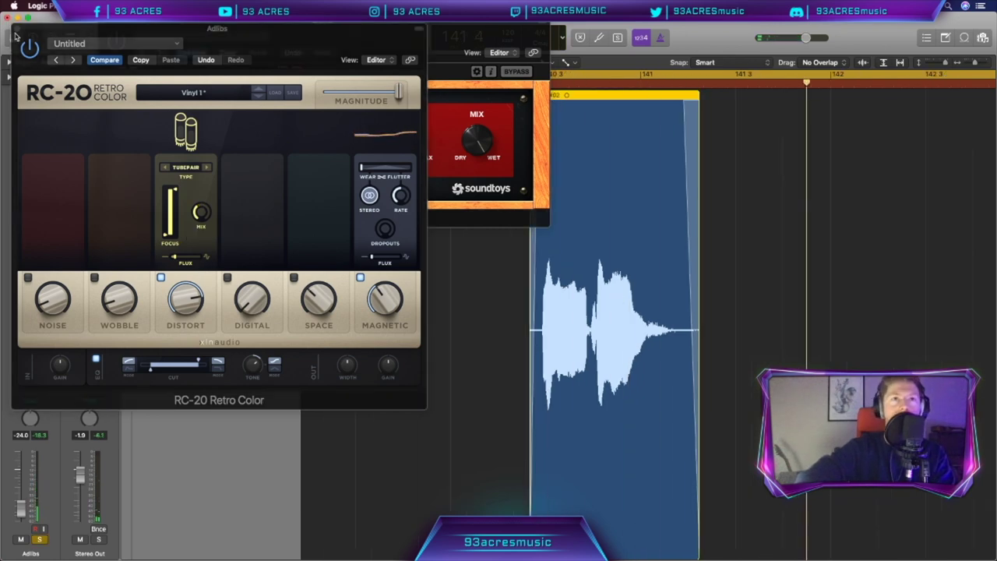
pyautogui.click(16, 29)
pyautogui.click(29, 252)
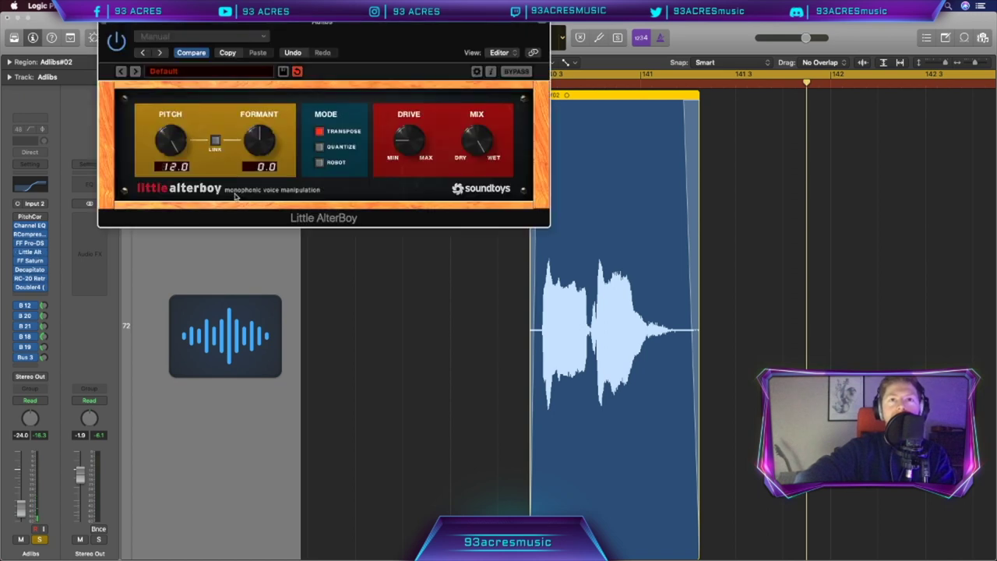
pyautogui.moveTo(259, 140); pyautogui.dragTo(265, 119)
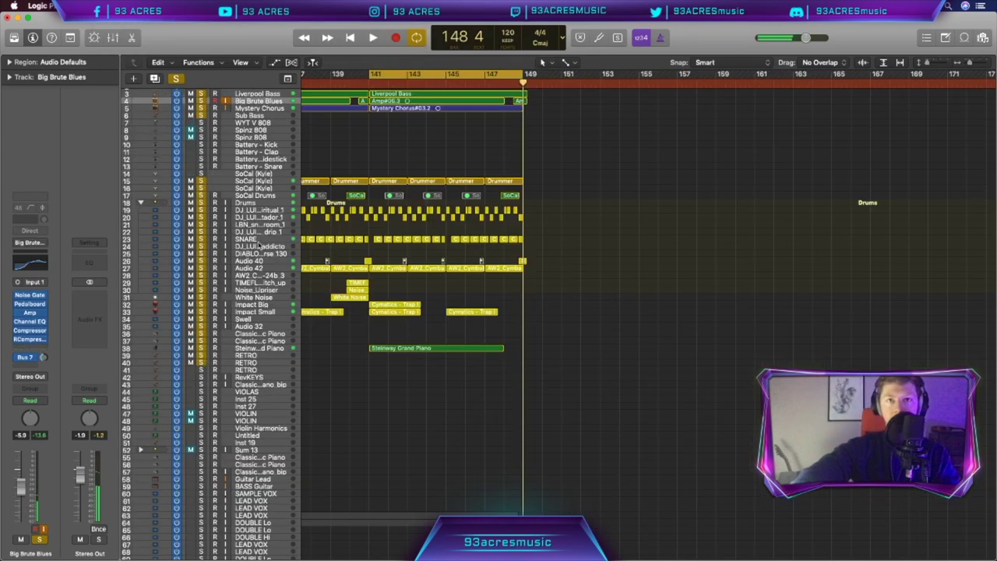
# Copy the layered snare regions from the COOL section's drums into LEVEL OF CONCERN from bar 141 to the section's end
pyautogui.click(276, 226)
pyautogui.click(278, 232)
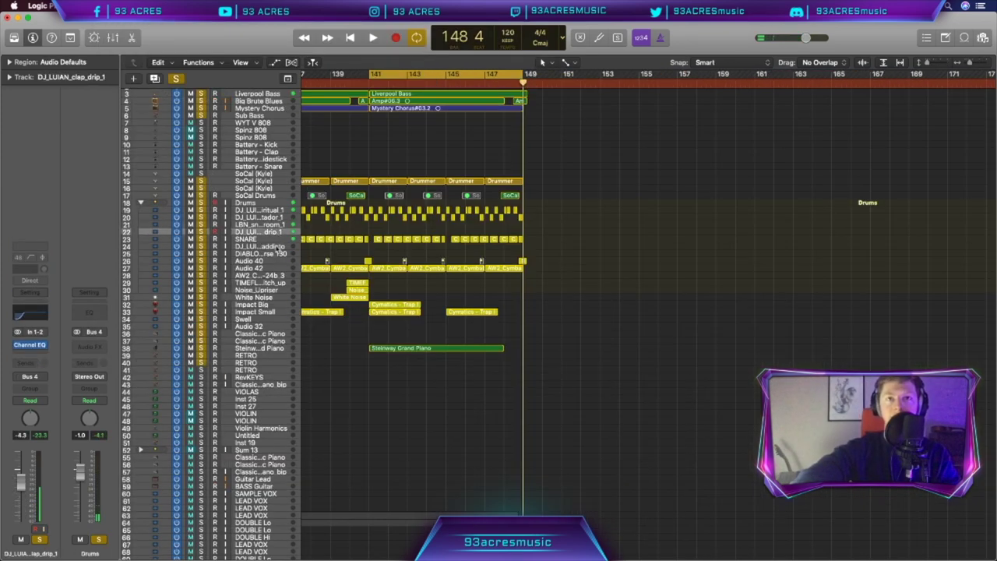
pyautogui.click(277, 246)
pyautogui.press('super+Left')
pyautogui.hscroll(-10, 427, 247)
pyautogui.scroll(5, 447, 246)
pyautogui.hscroll(-5, 506, 245)
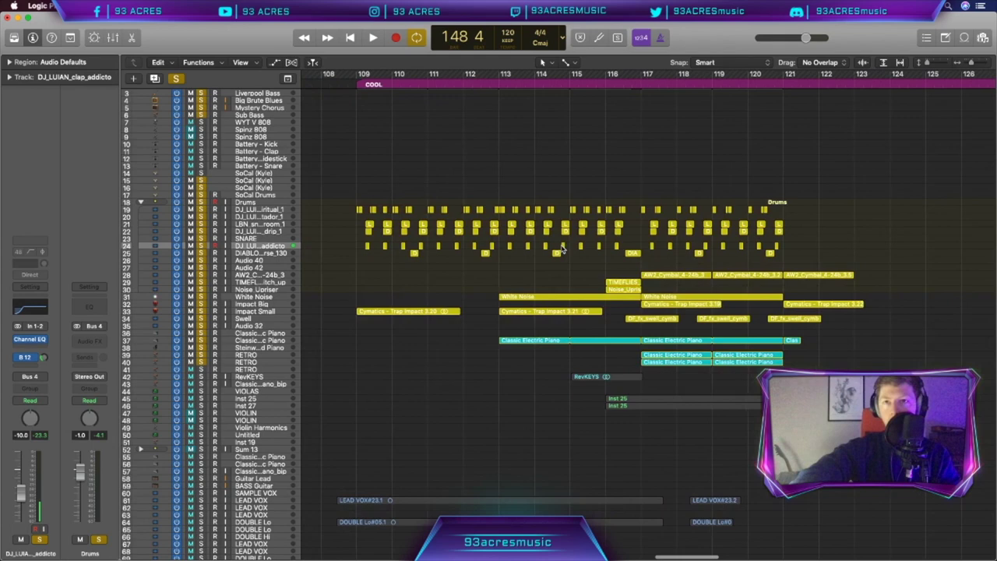
pyautogui.hscroll(4, 586, 244)
pyautogui.moveTo(731, 228); pyautogui.dragTo(605, 241)
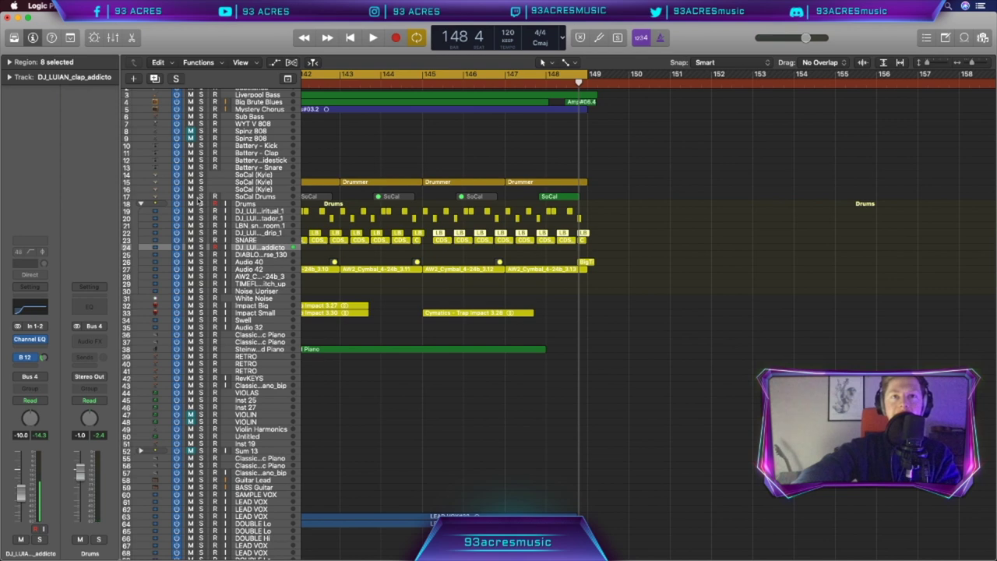
# Solo the SoCal Drums track and play it back with the cycle range off
pyautogui.click(201, 196)
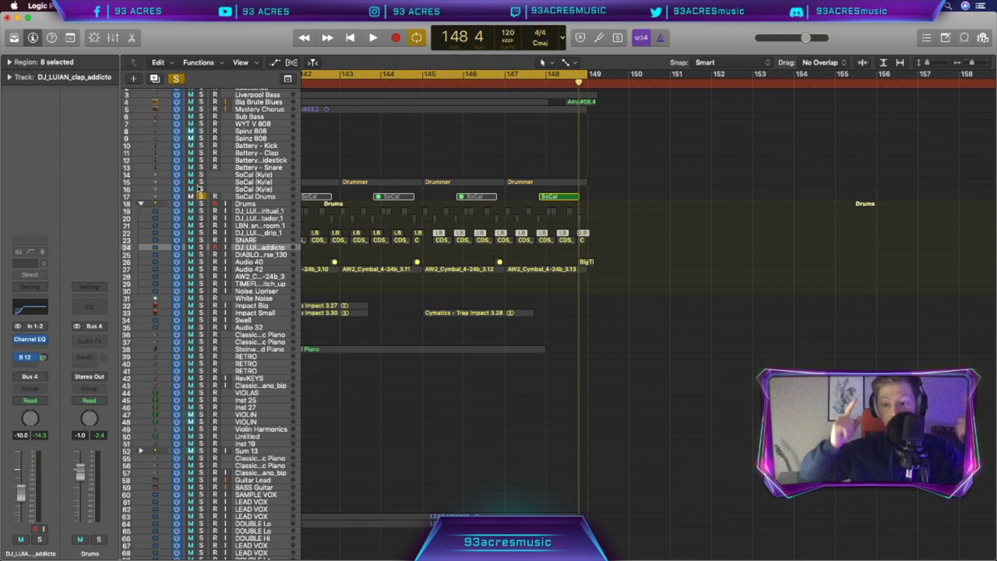
pyautogui.press('c')
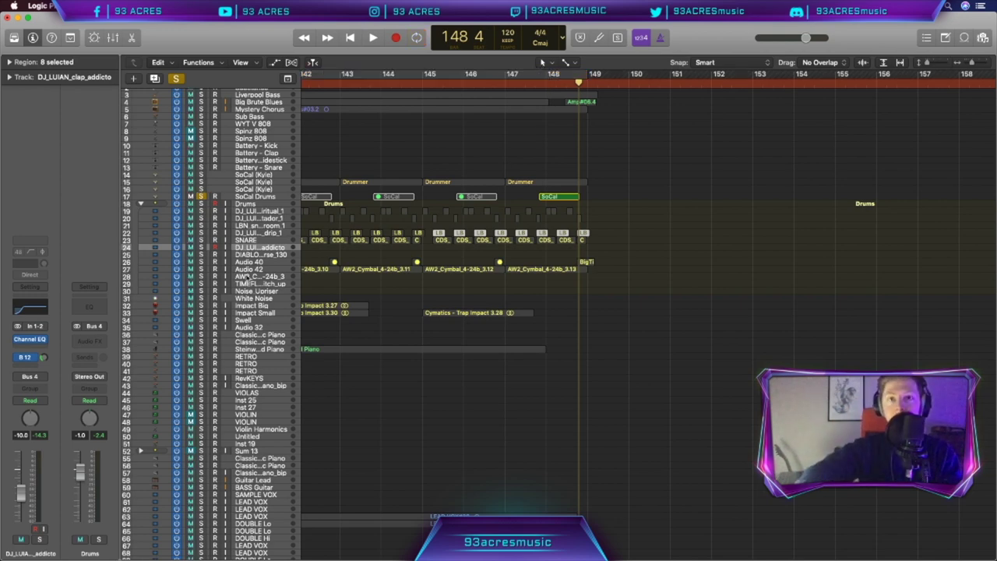
pyautogui.press('space')
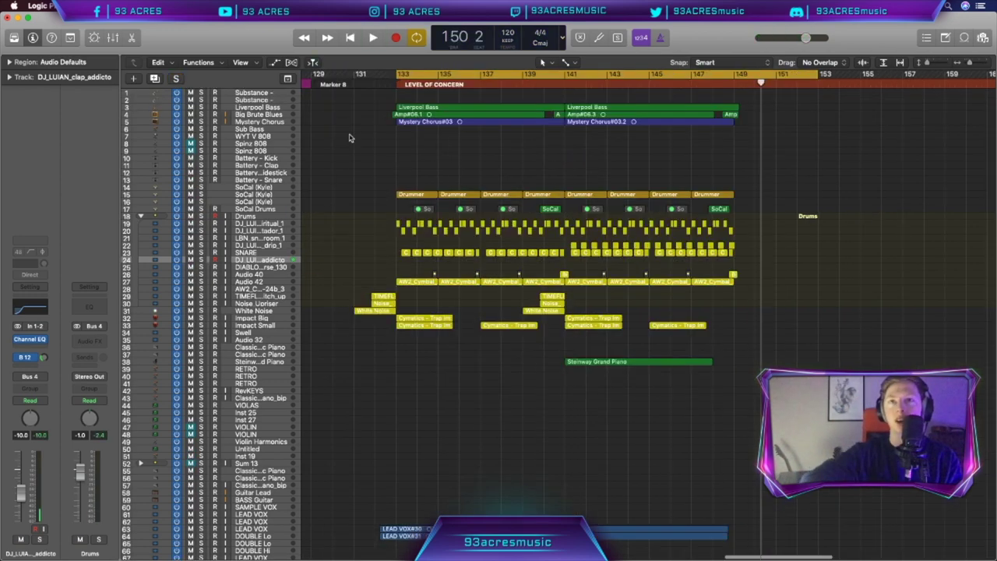
# Solo the Liverpool Bass track, play it back, and show the auxiliary channel strip fed by its Bus 15 send
pyautogui.click(266, 106)
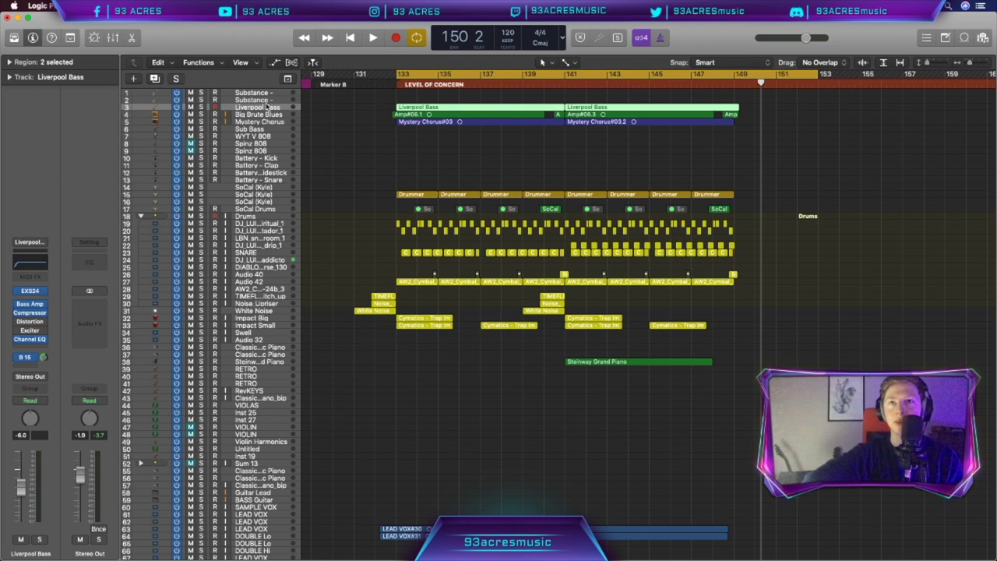
pyautogui.click(200, 106)
pyautogui.press('space')
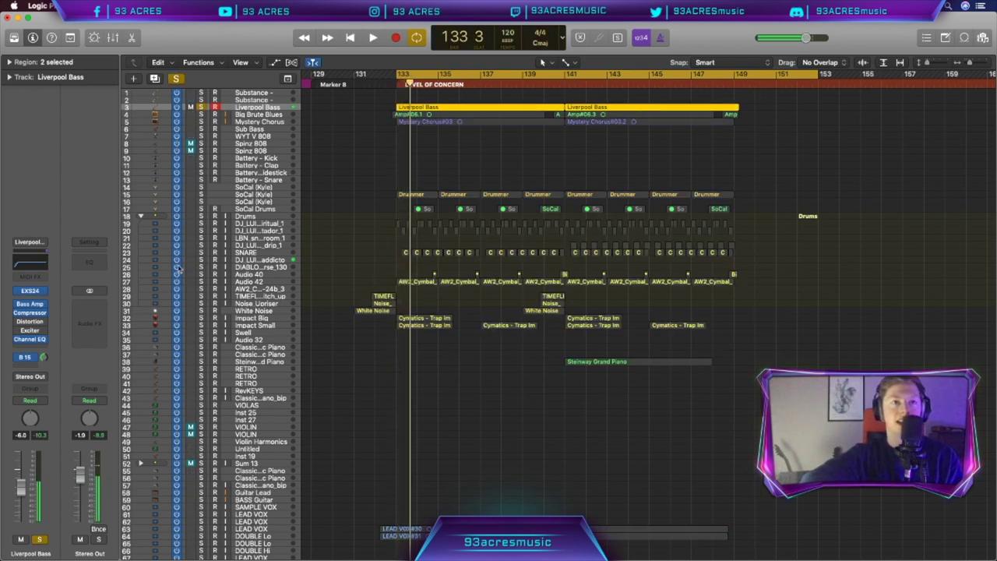
pyautogui.click(25, 357)
pyautogui.click(63, 328)
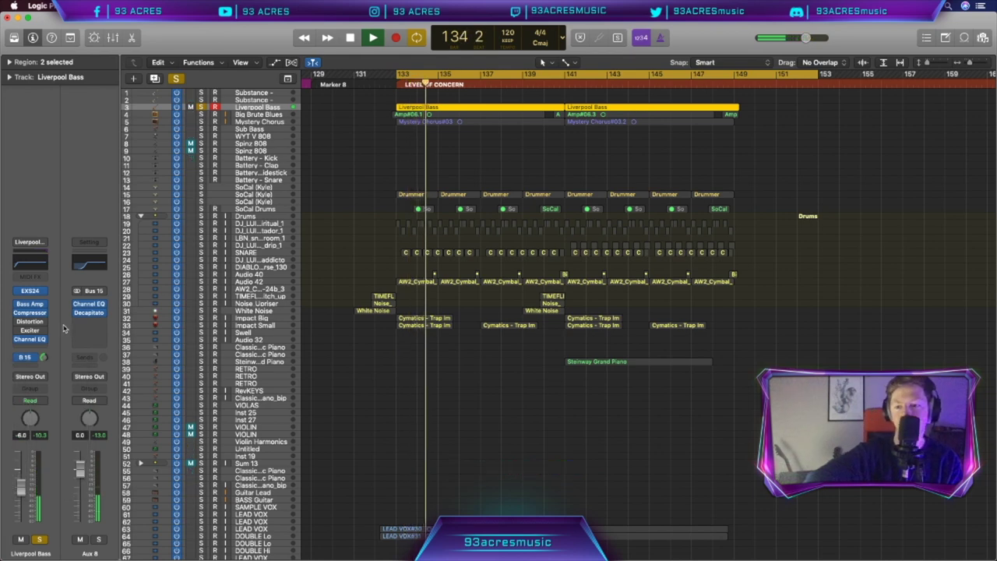
pyautogui.press('space')
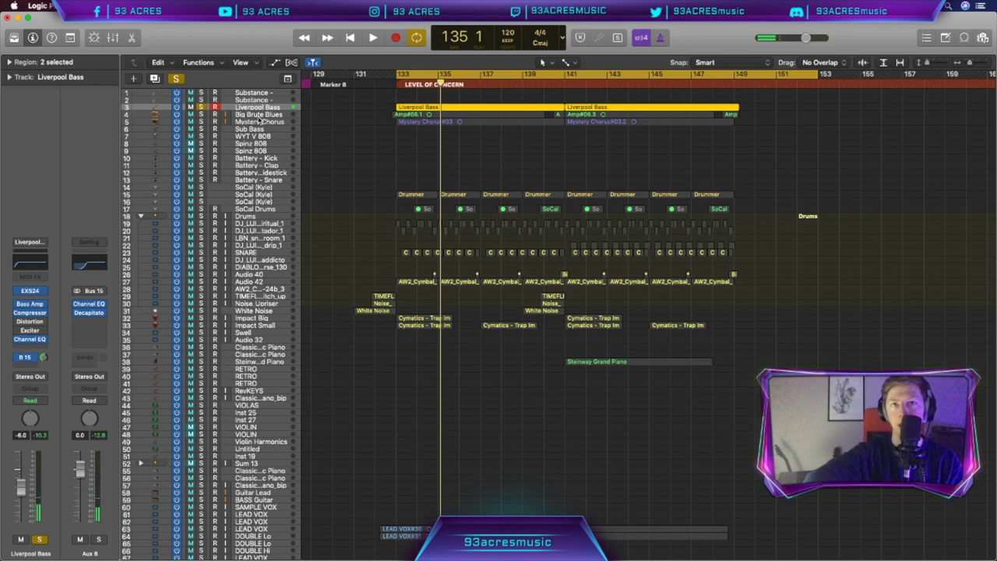
# Solo the Big Brute Blues guitar track together with the Liverpool Bass and play them back
pyautogui.click(258, 115)
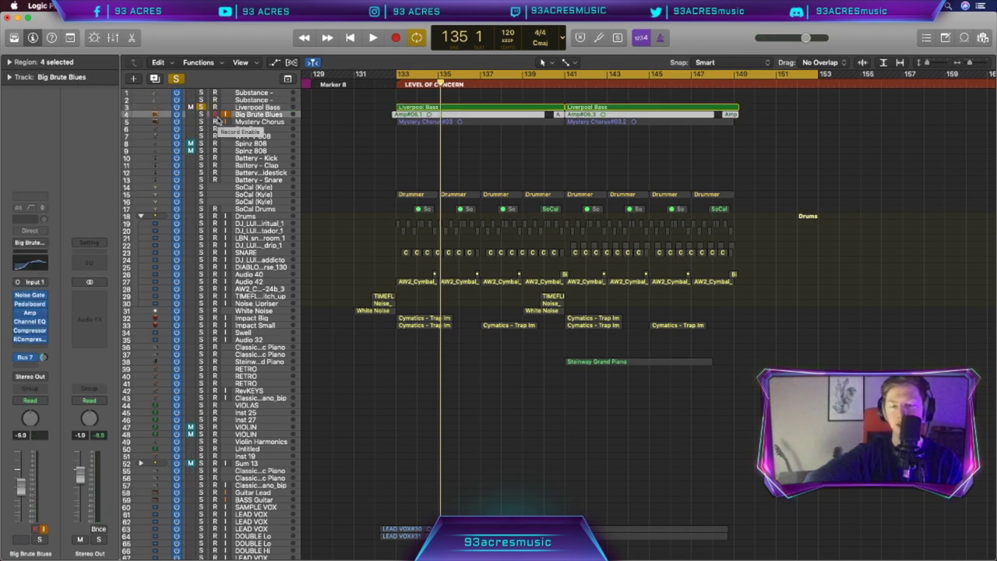
pyautogui.press('space')
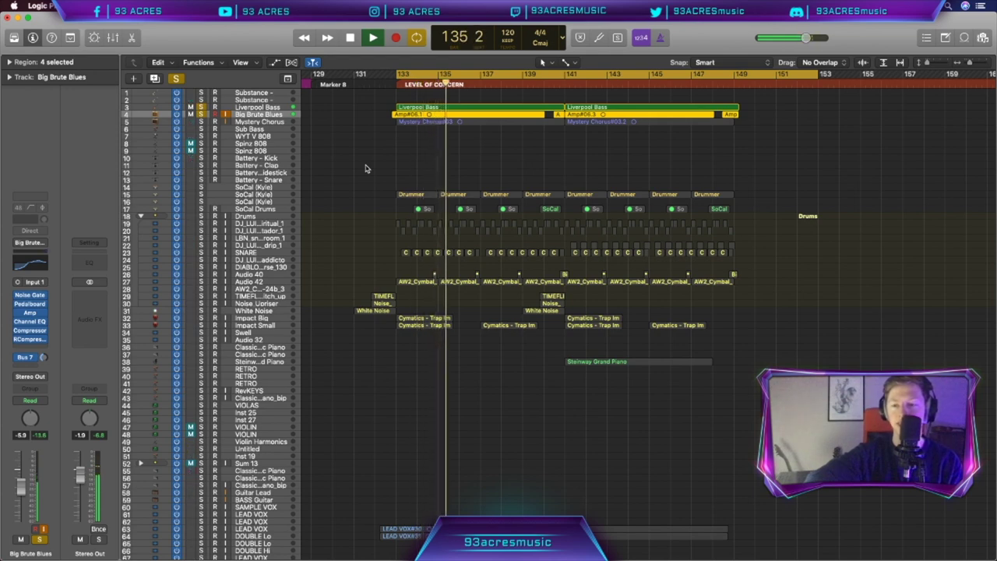
# Add the Mystery Chorus, the SoCal track holding the Drummer regions, and SoCal Drums to the soloed tracks during playback
pyautogui.press('space')
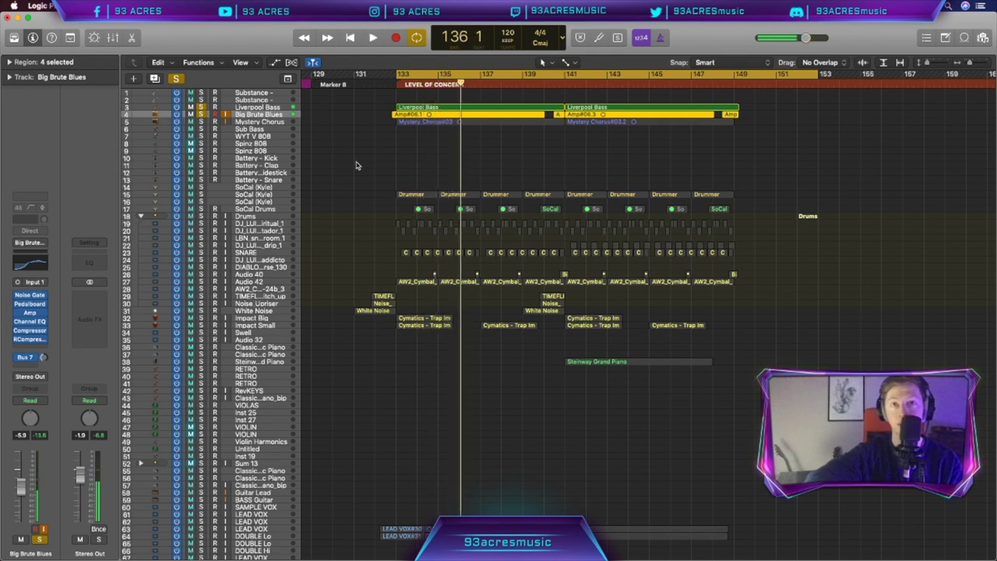
pyautogui.click(200, 122)
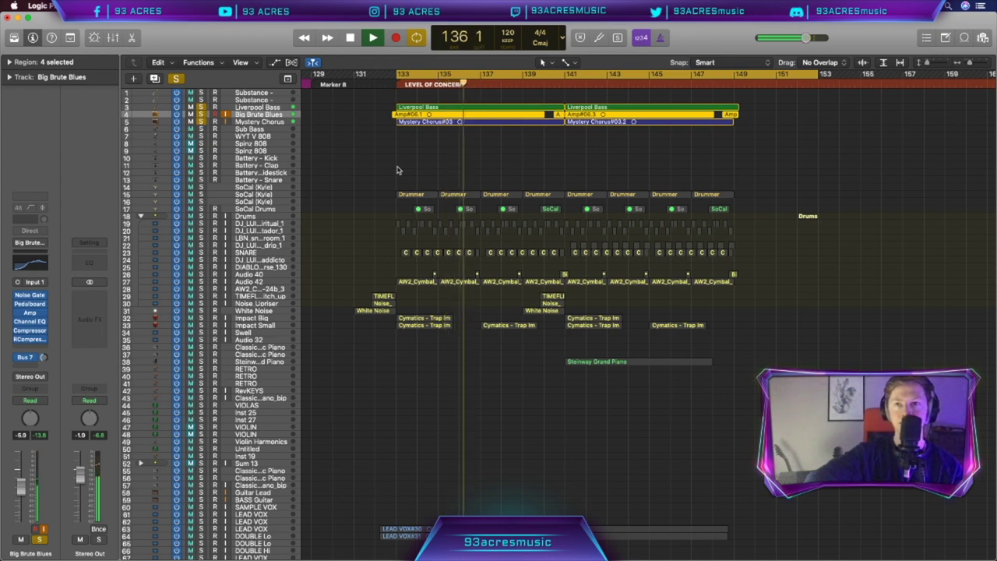
pyautogui.click(201, 194)
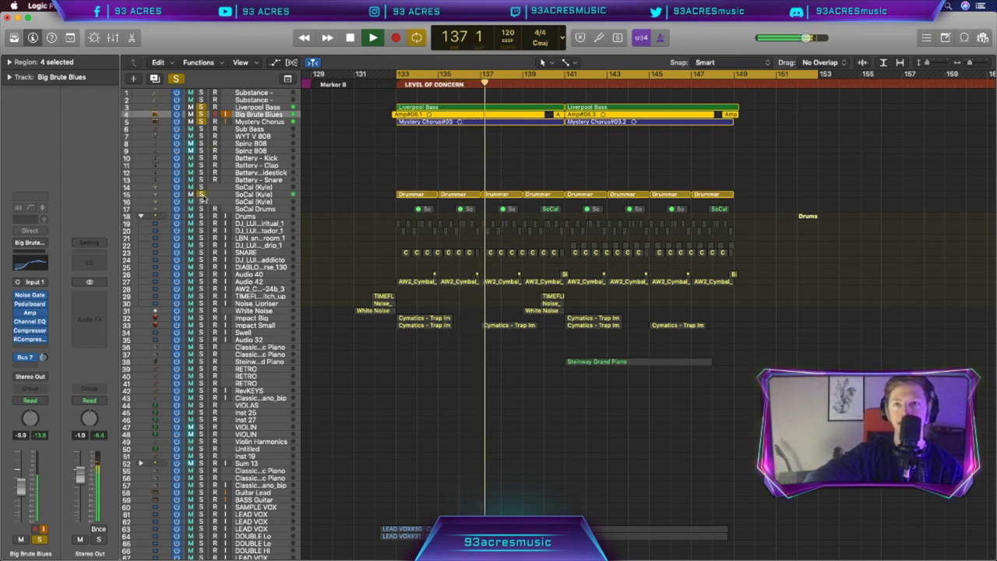
pyautogui.click(251, 196)
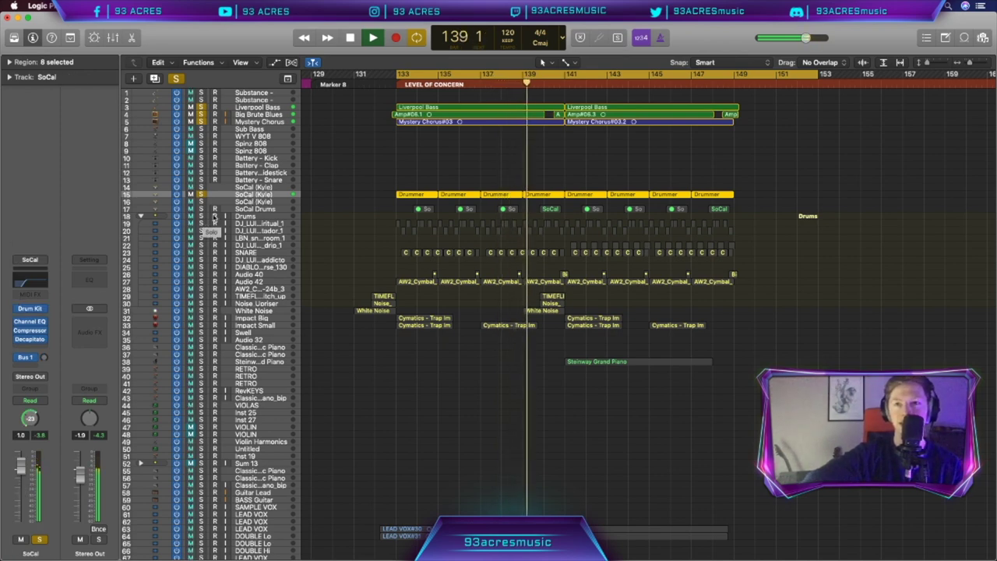
pyautogui.click(201, 208)
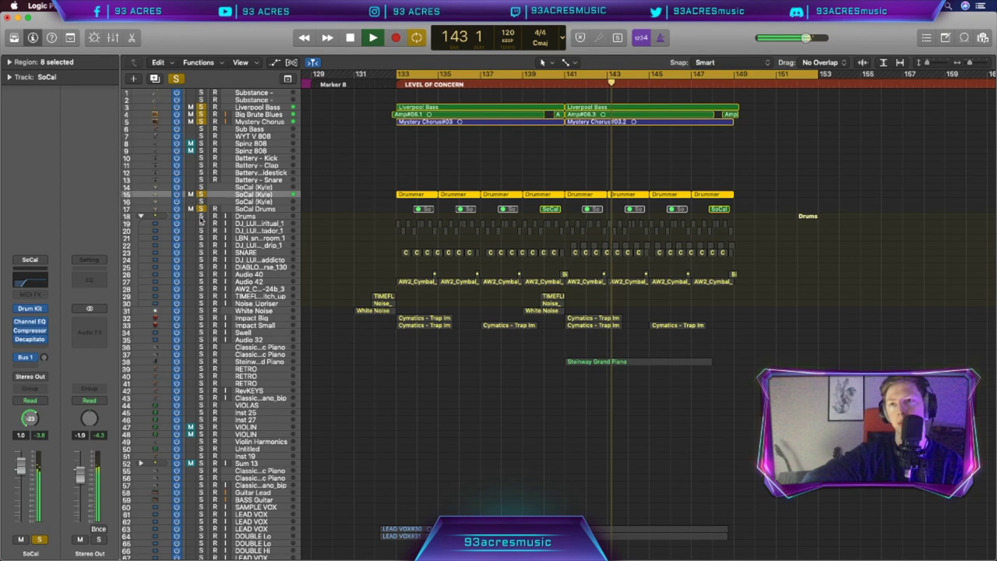
# Solo the Drums stack down to Noise Upriser plus the tracks from White Noise through Swell, and stop playback at the section's end
pyautogui.moveTo(200, 220); pyautogui.dragTo(202, 308)
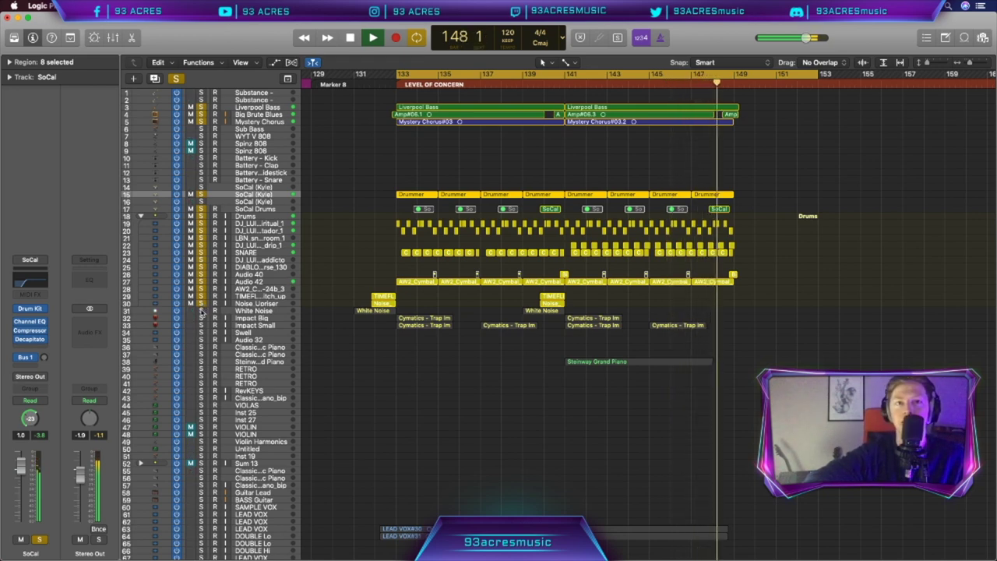
pyautogui.moveTo(200, 310); pyautogui.dragTo(201, 337)
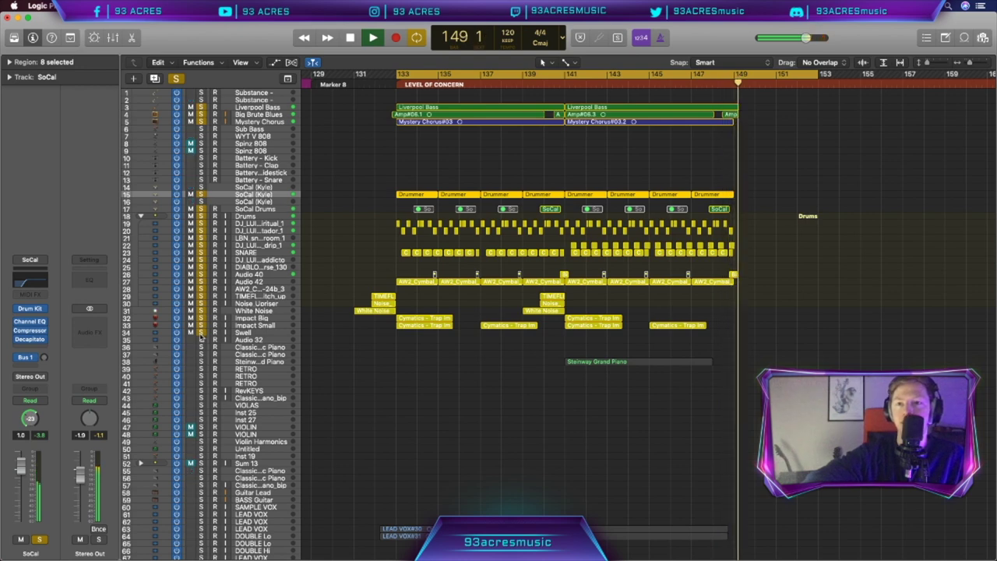
pyautogui.press('space')
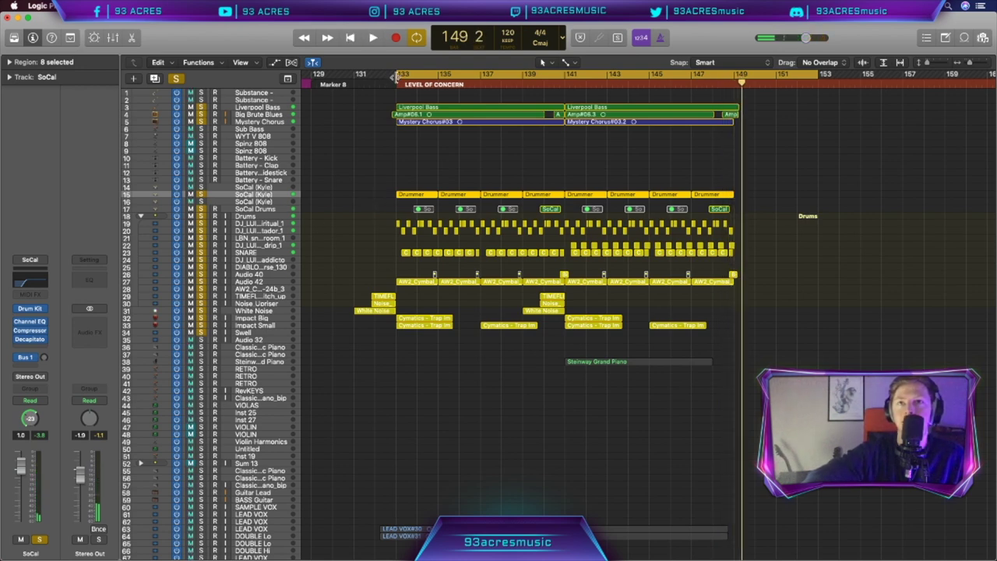
# Extend the cycle range's start back to bar 131 and play the section through with the Steinway Grand Piano track selected and soloed
pyautogui.moveTo(395, 77); pyautogui.dragTo(354, 76)
pyautogui.press('space')
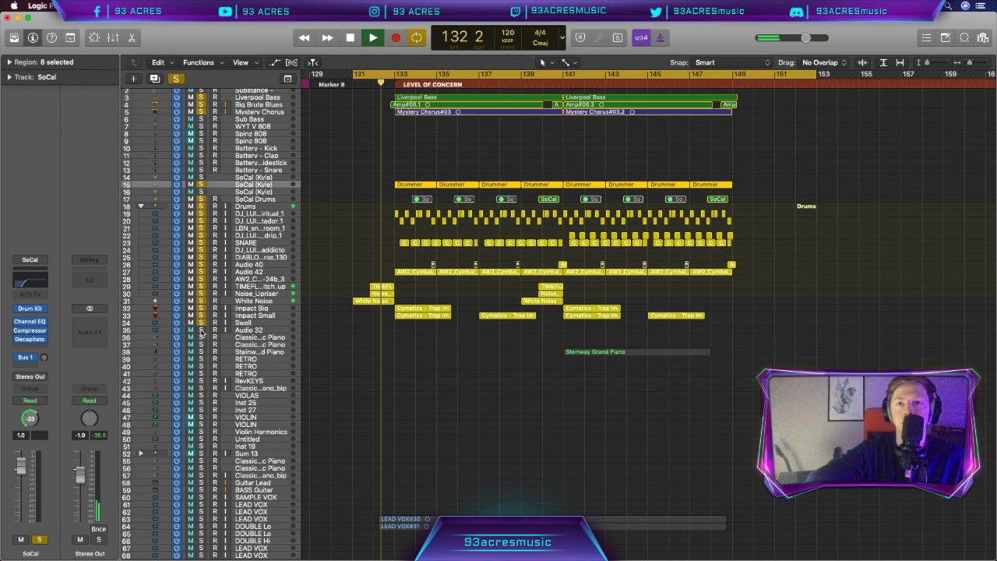
pyautogui.click(260, 352)
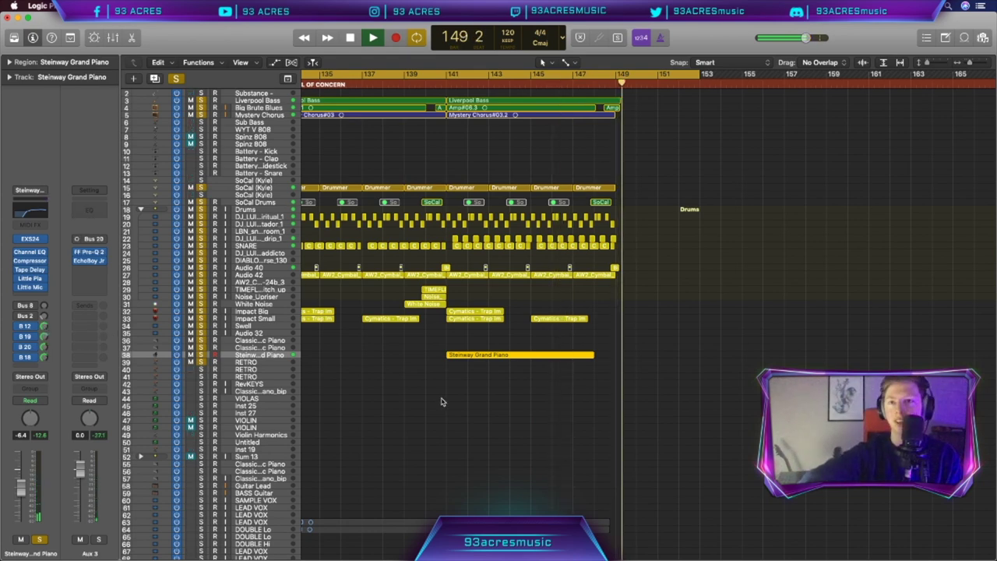
pyautogui.click(441, 403)
pyautogui.press('space')
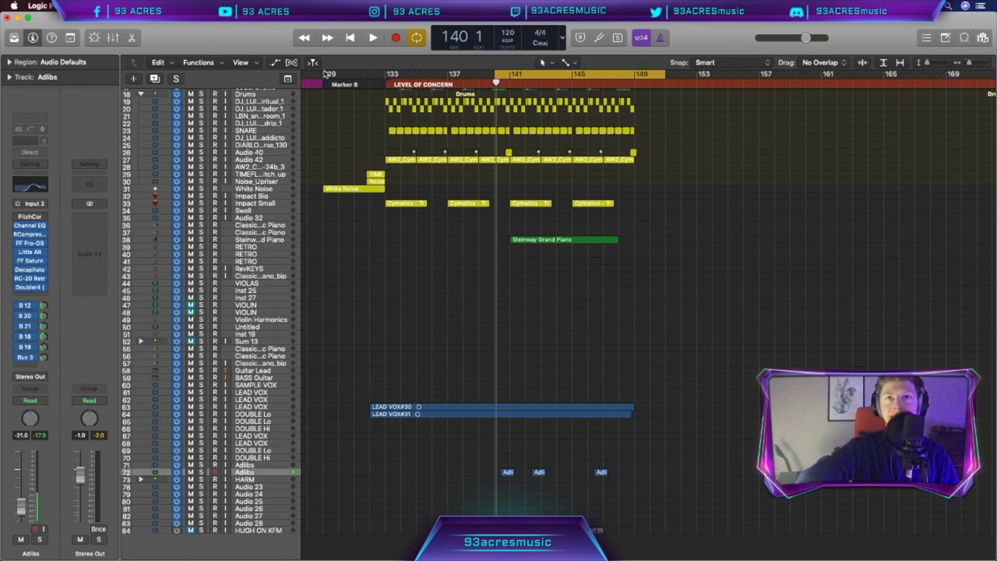
# Stretch the cycle range over the whole LEVEL OF CONCERN section including its lead-in, and play the full mix with the vocals
pyautogui.moveTo(326, 72); pyautogui.dragTo(677, 75)
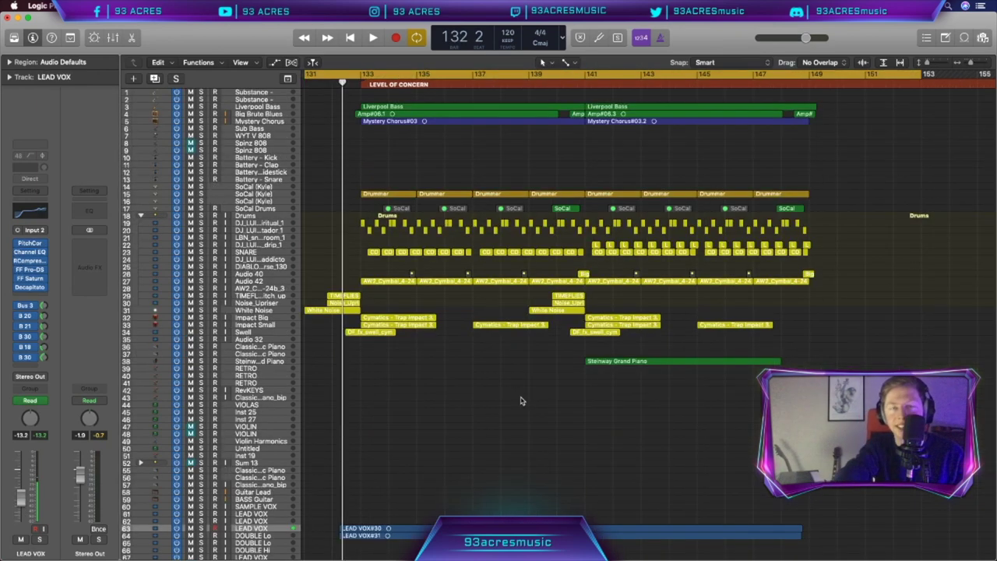
pyautogui.press('space')
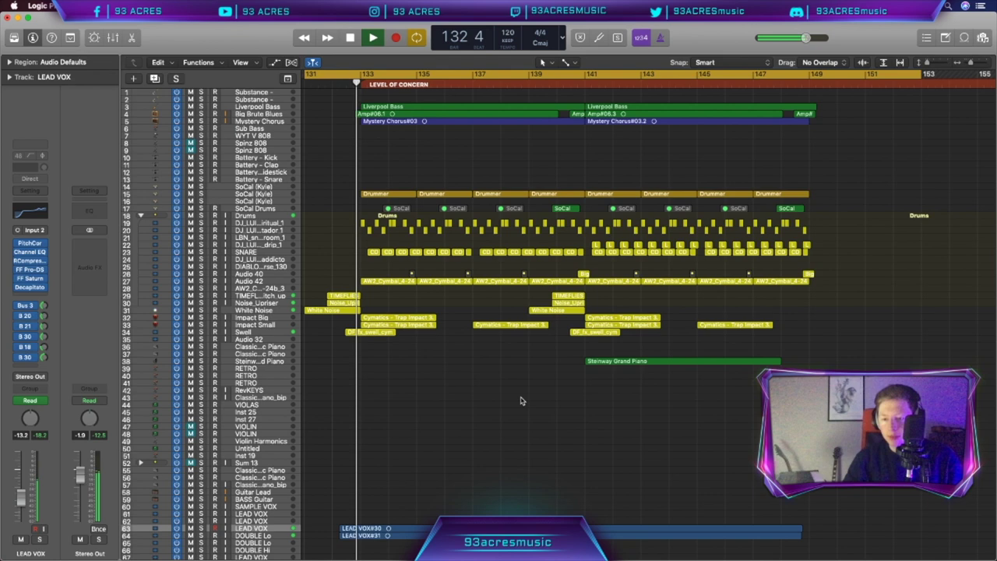